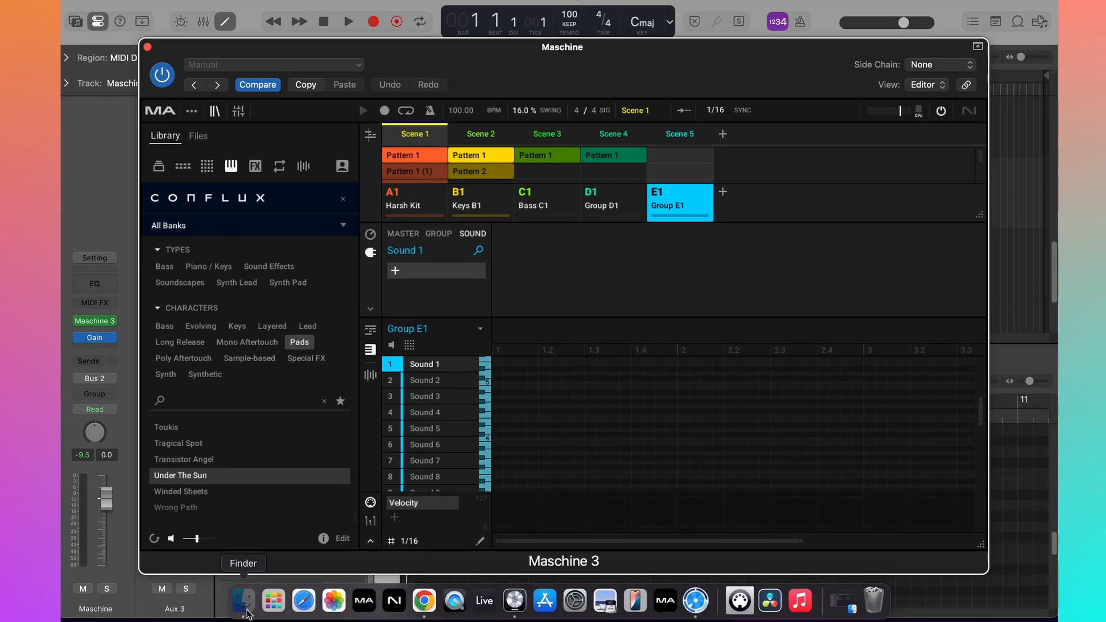
Import Bells Chords.mid from the MA Proj 4 Rec 1 Exports folder as a pattern on Sound 1 of Group E1.
left_click(258, 616)
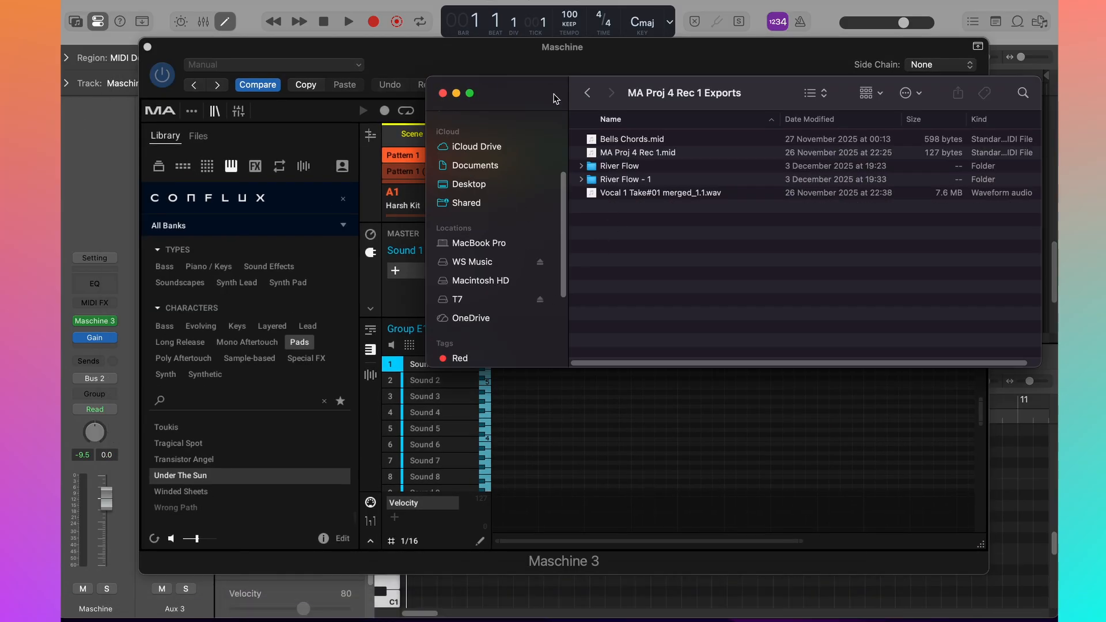
left_click_drag(553, 99, 641, 58)
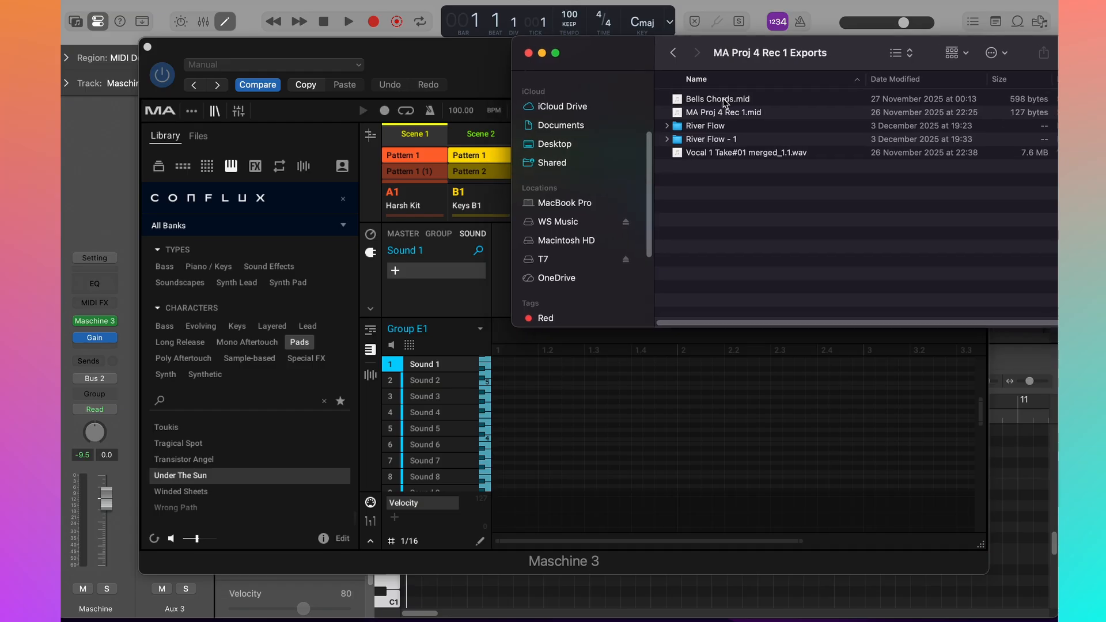
left_click_drag(725, 102, 531, 393)
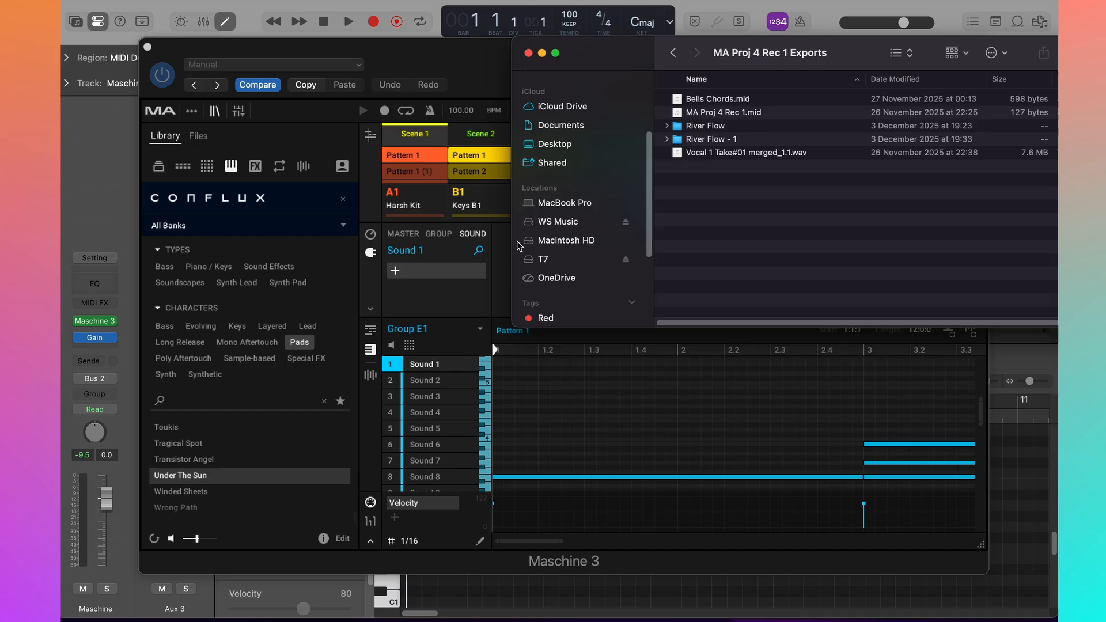
left_click(528, 53)
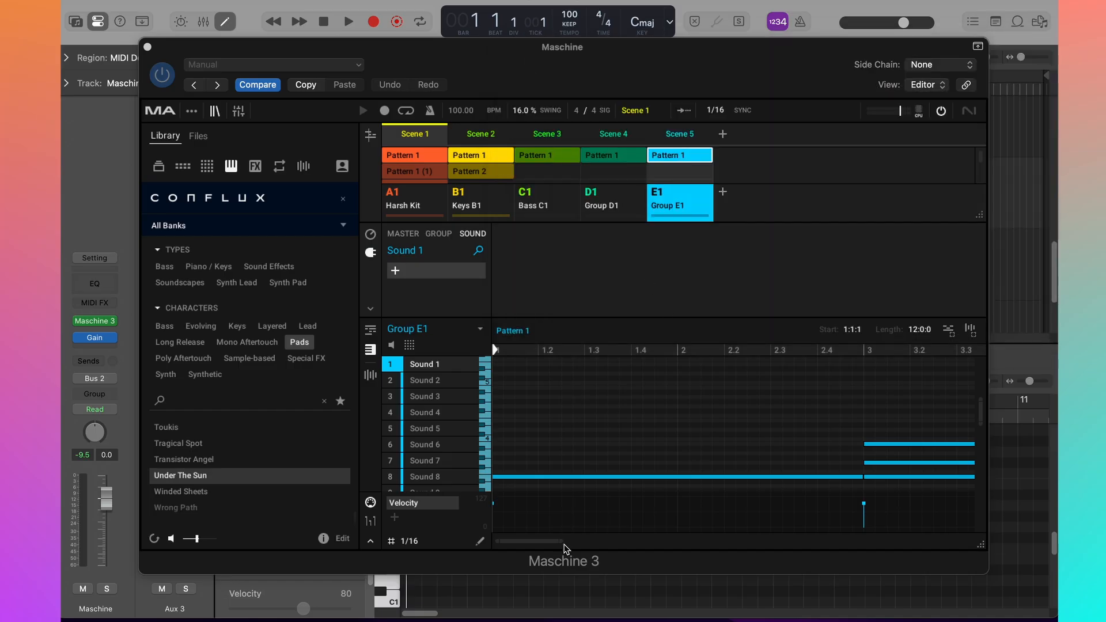
left_click_drag(563, 547, 836, 585)
left_click_drag(803, 486, 768, 403)
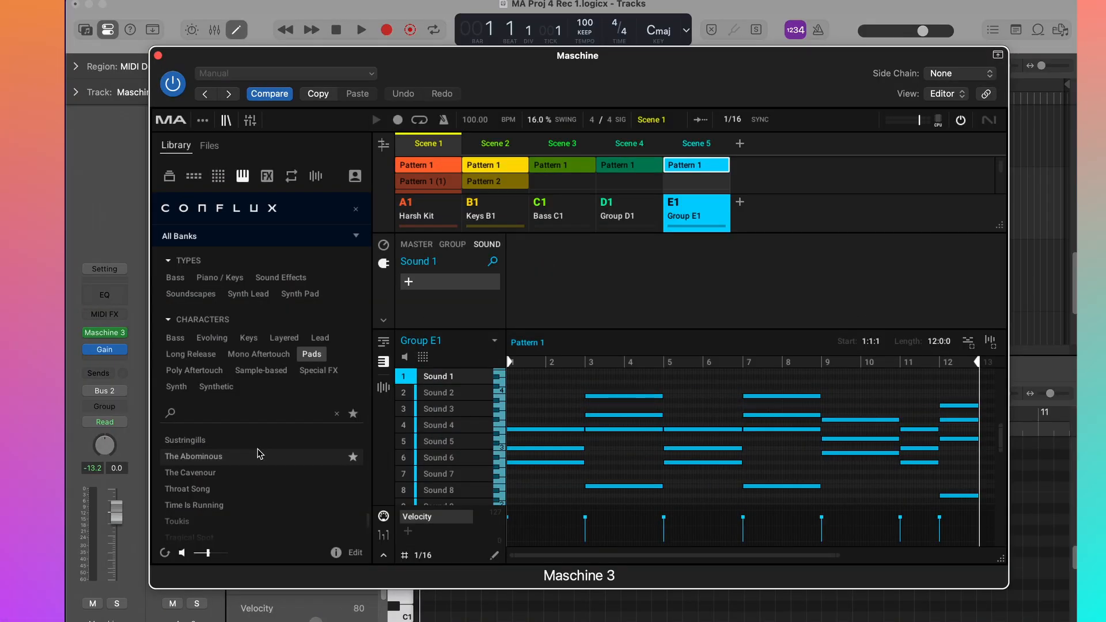
Load the Conflux pad preset Under The Sun on Sound 1 and increase its Delay amount.
scroll(248, 490, "down", 5)
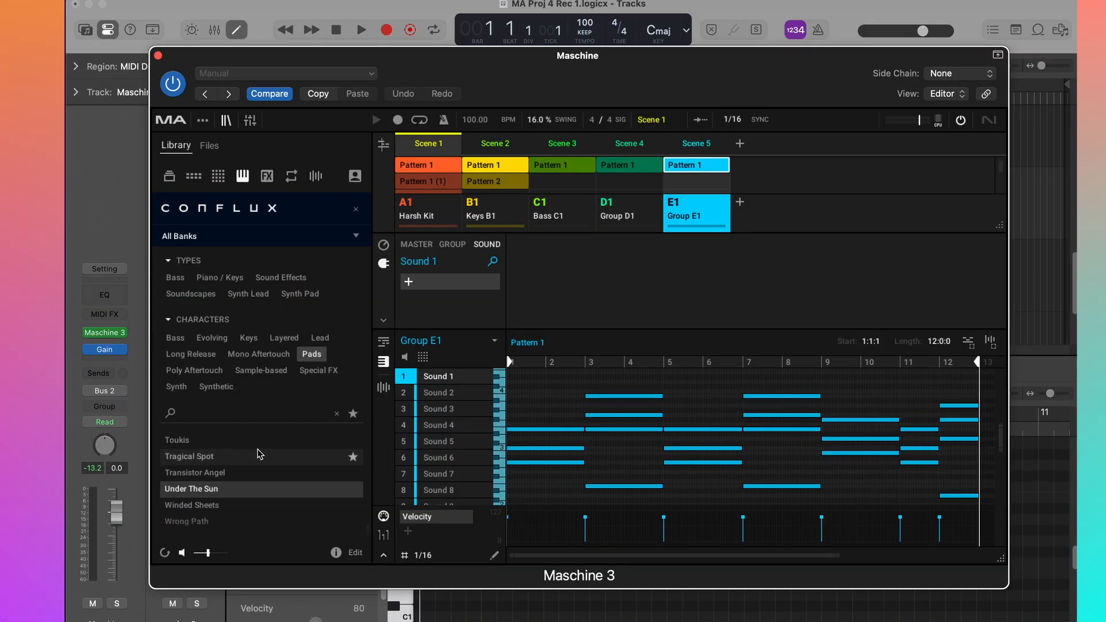
left_click(245, 490)
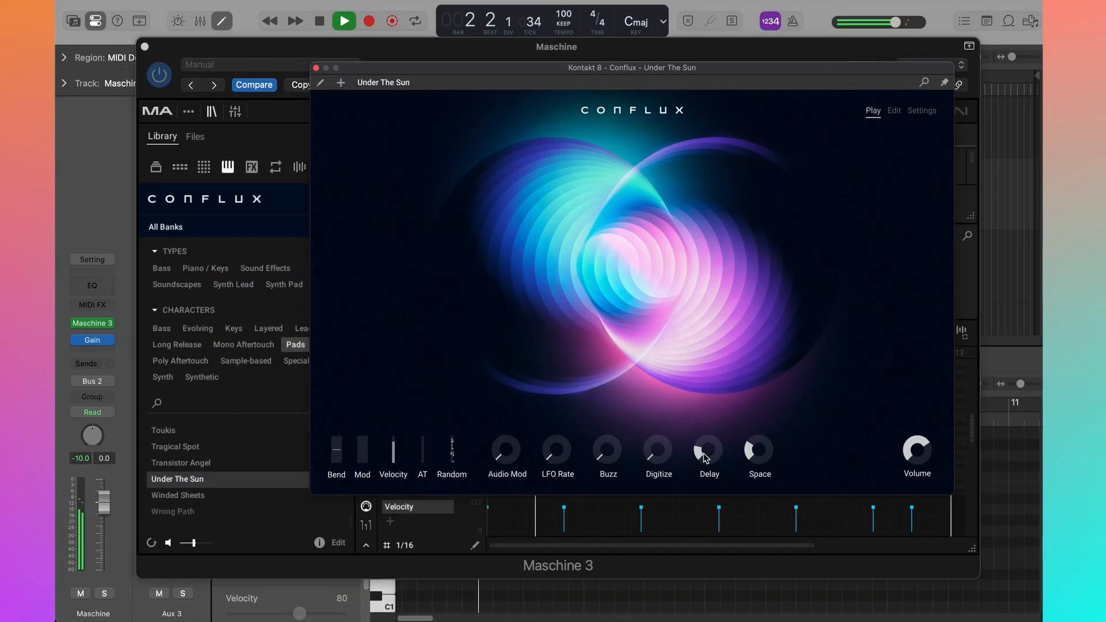
left_click_drag(705, 457, 703, 369)
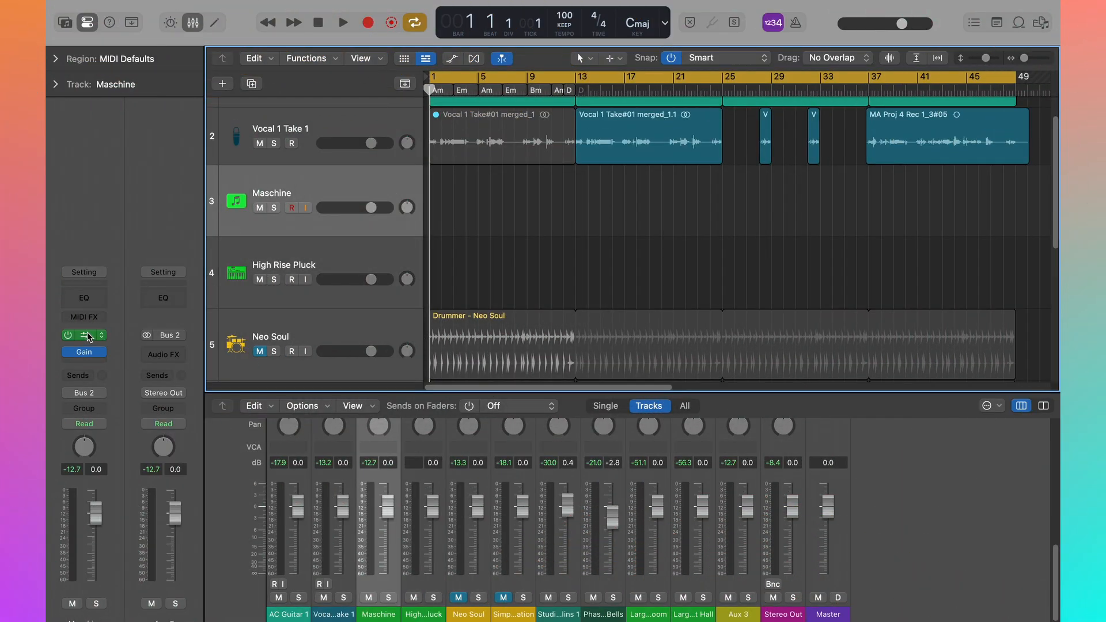
Copy the Harmonic Keys Pattern 2 MIDI from Maschine onto the High Rise Pluck track with its tempo information, and play it back.
left_click(85, 336)
left_click_drag(399, 314, 291, 344)
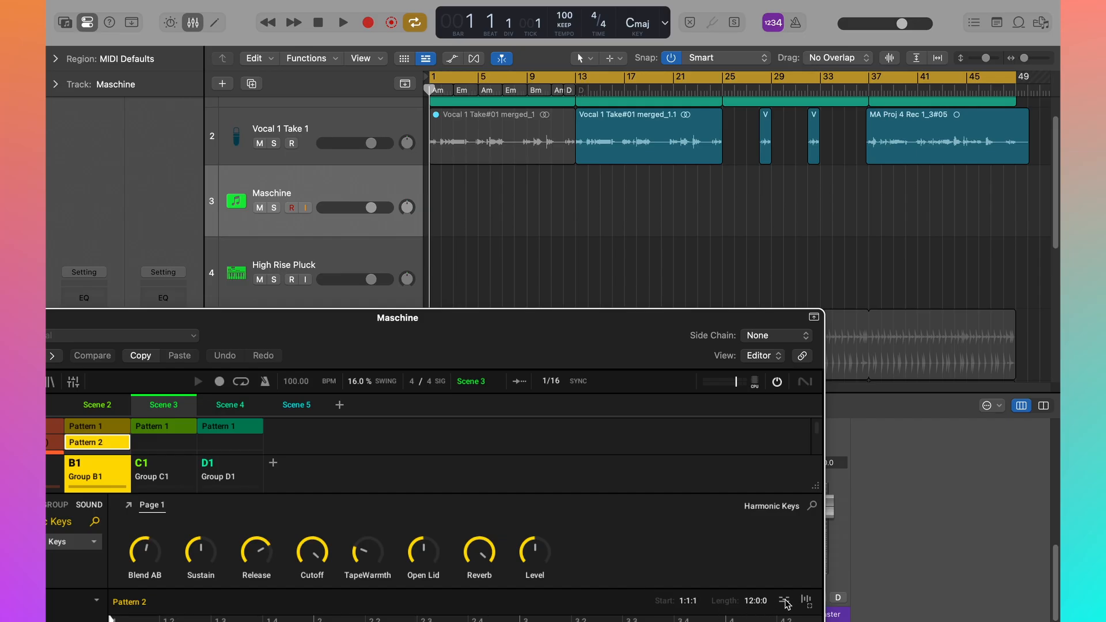
left_click_drag(785, 602, 436, 282)
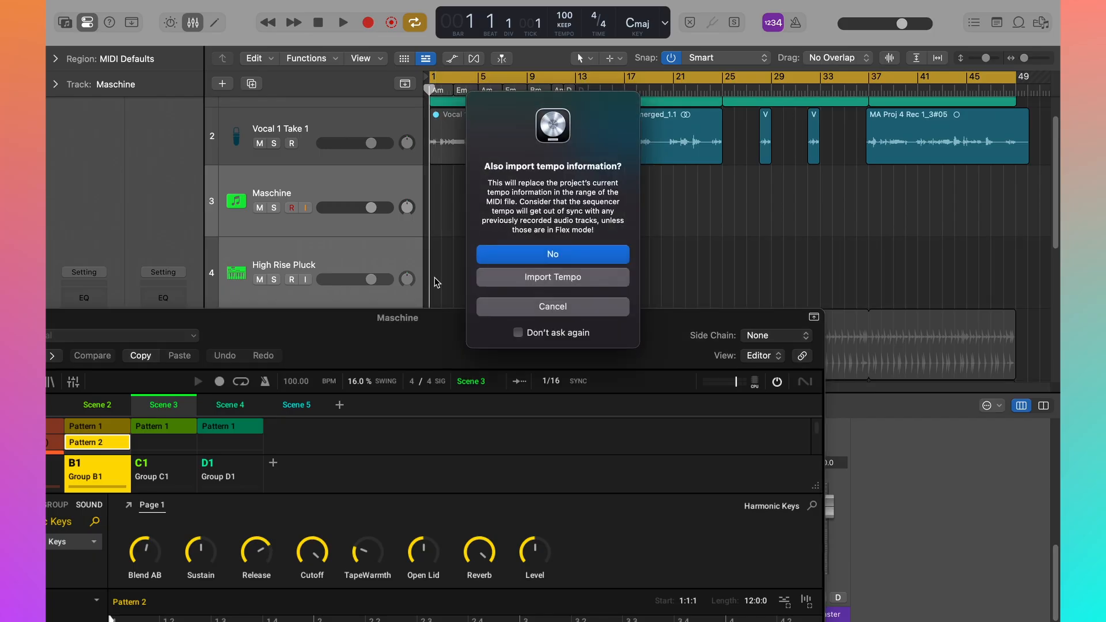
left_click(512, 282)
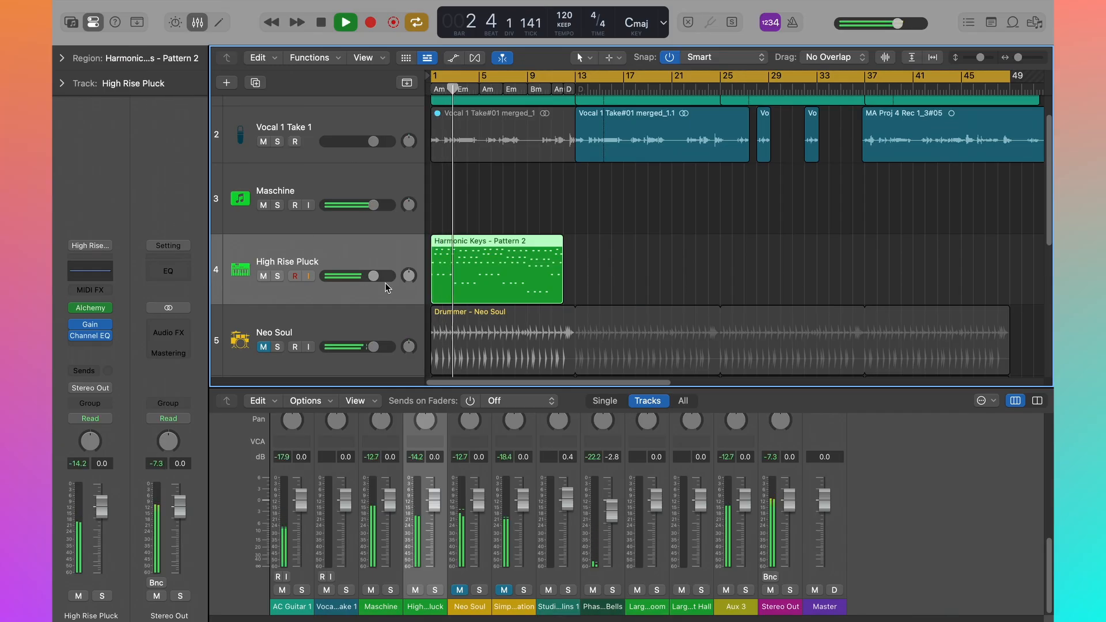
left_click(91, 310)
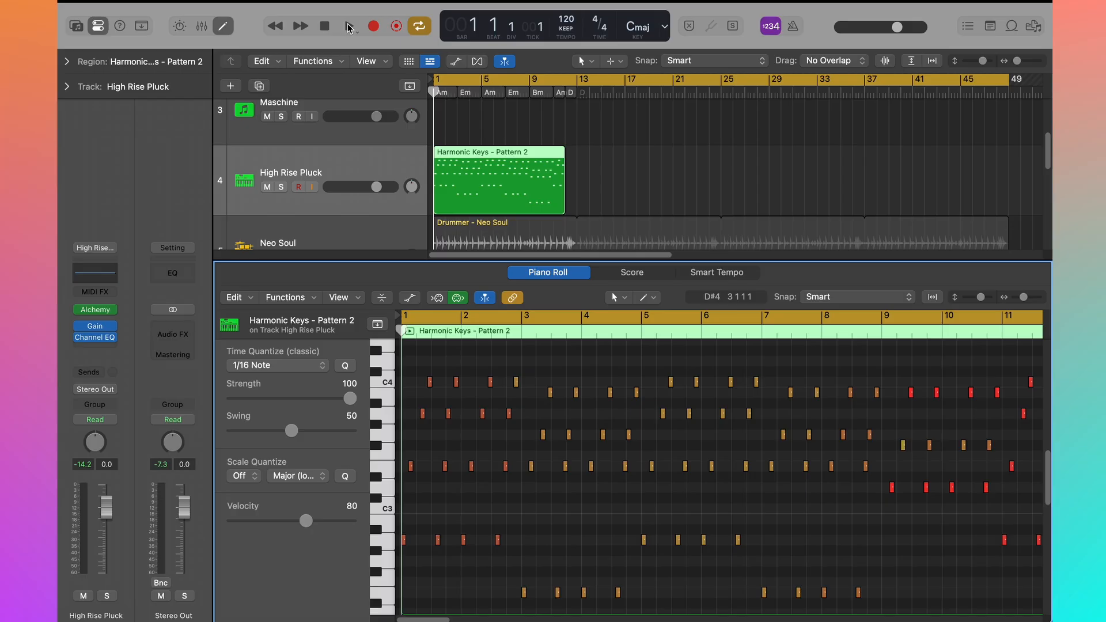
left_click(346, 22)
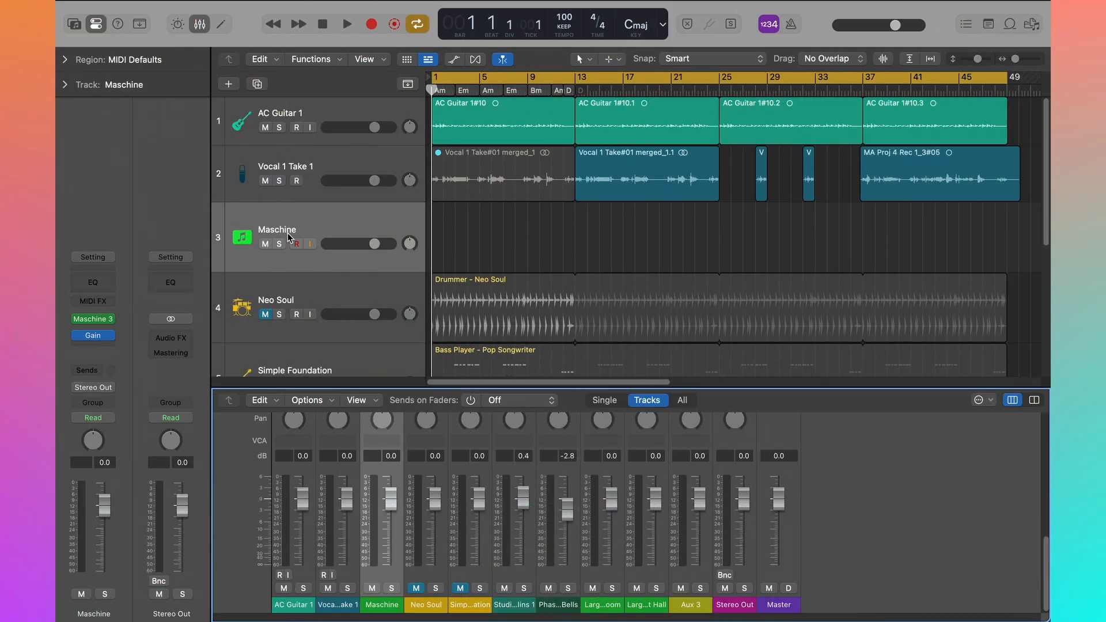
Route the Maschine track's output to Bus 2.
left_click(98, 391)
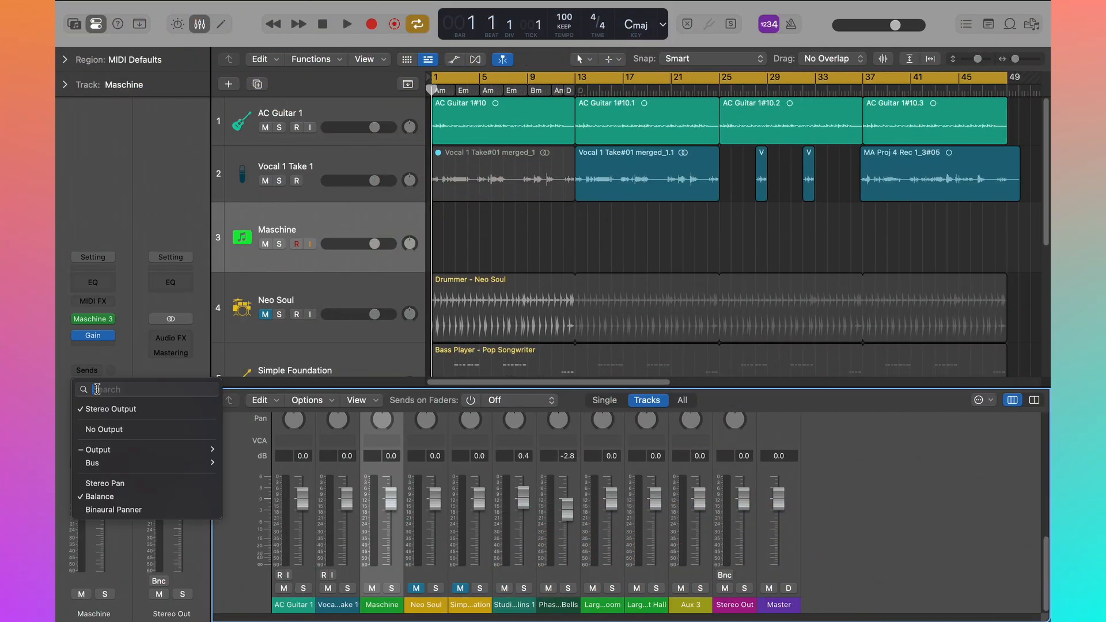
mouse_move(129, 467)
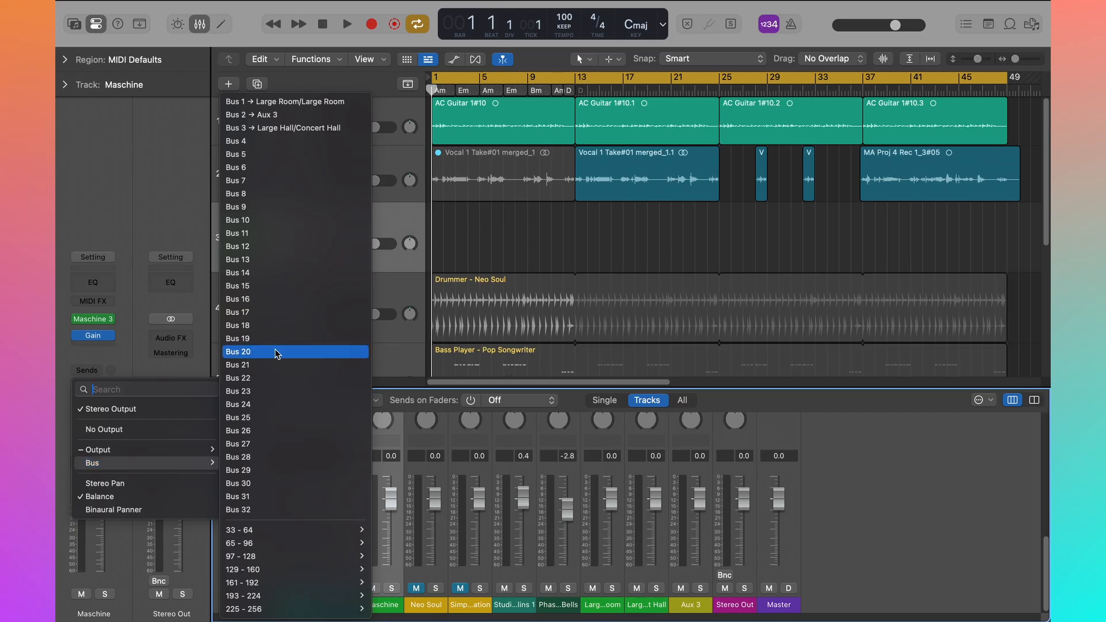
left_click(259, 115)
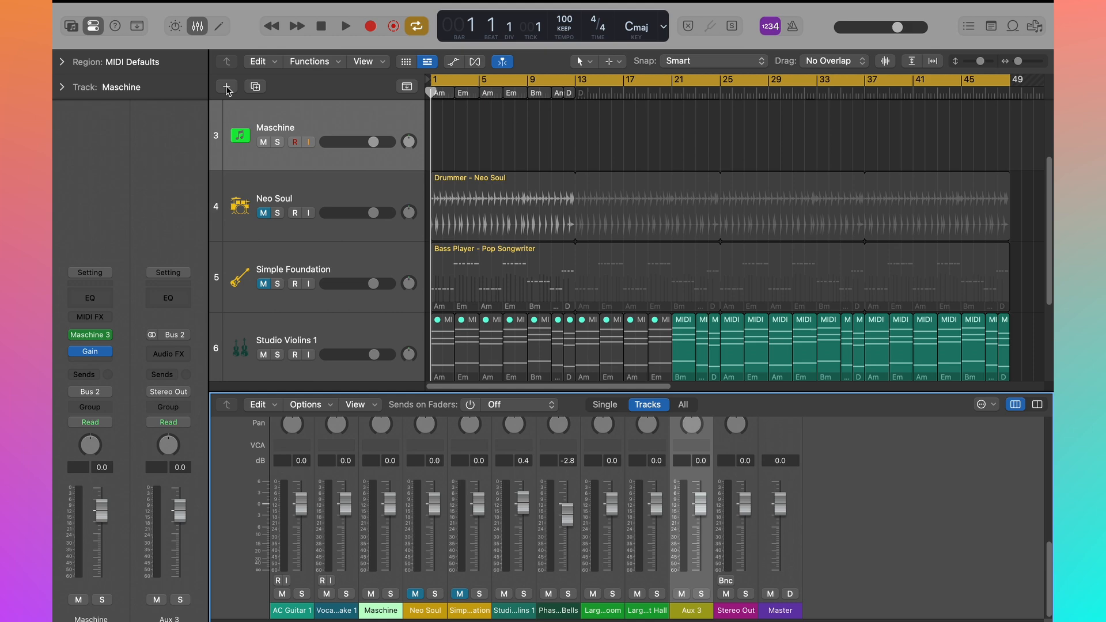
Create a Mic or Line audio track named Maschie Record with Bus 2 as its input and input monitoring on.
left_click(226, 87)
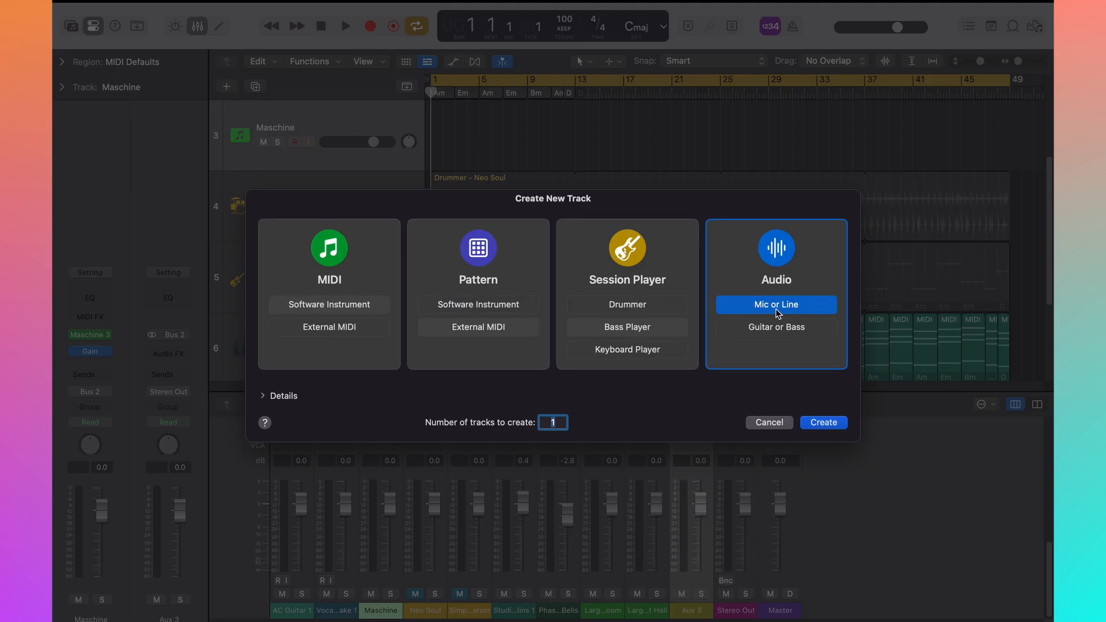
left_click(823, 422)
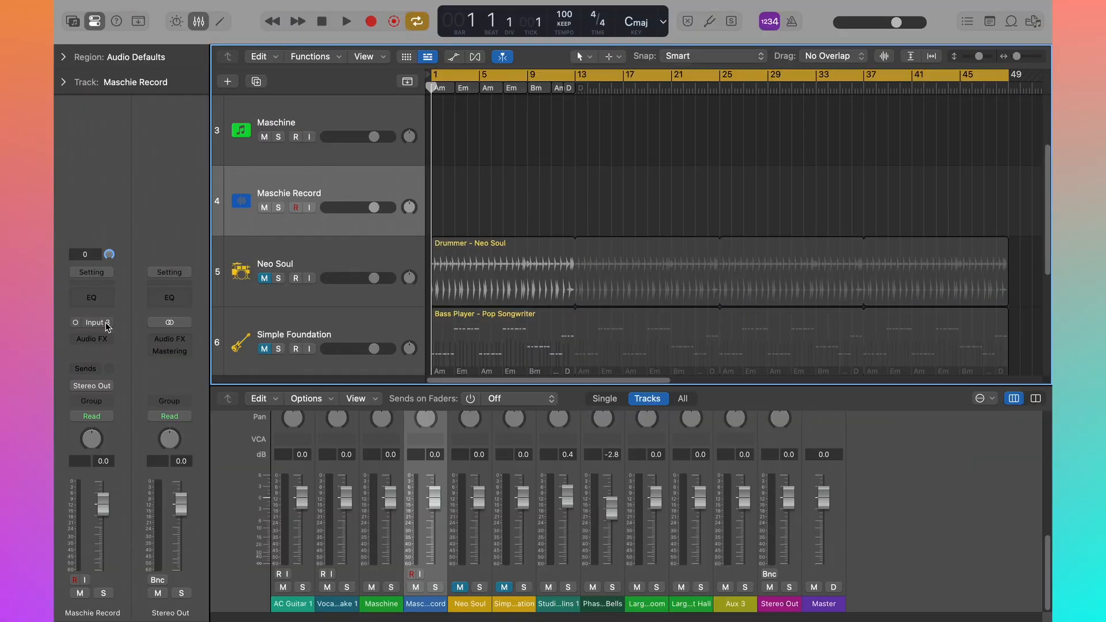
left_click(107, 324)
mouse_move(134, 402)
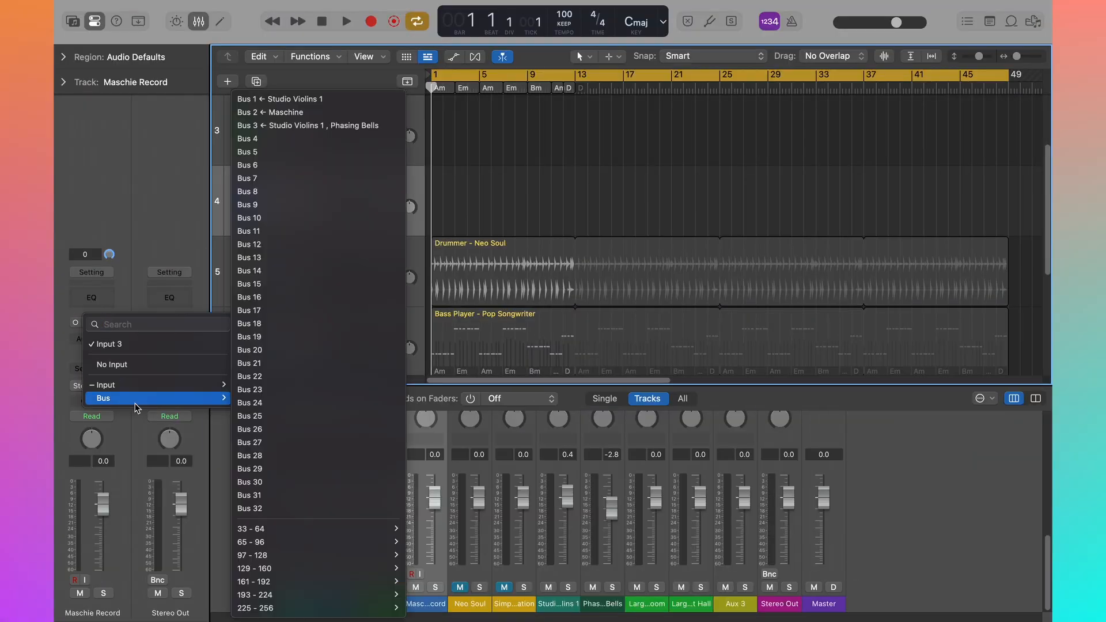
left_click(287, 113)
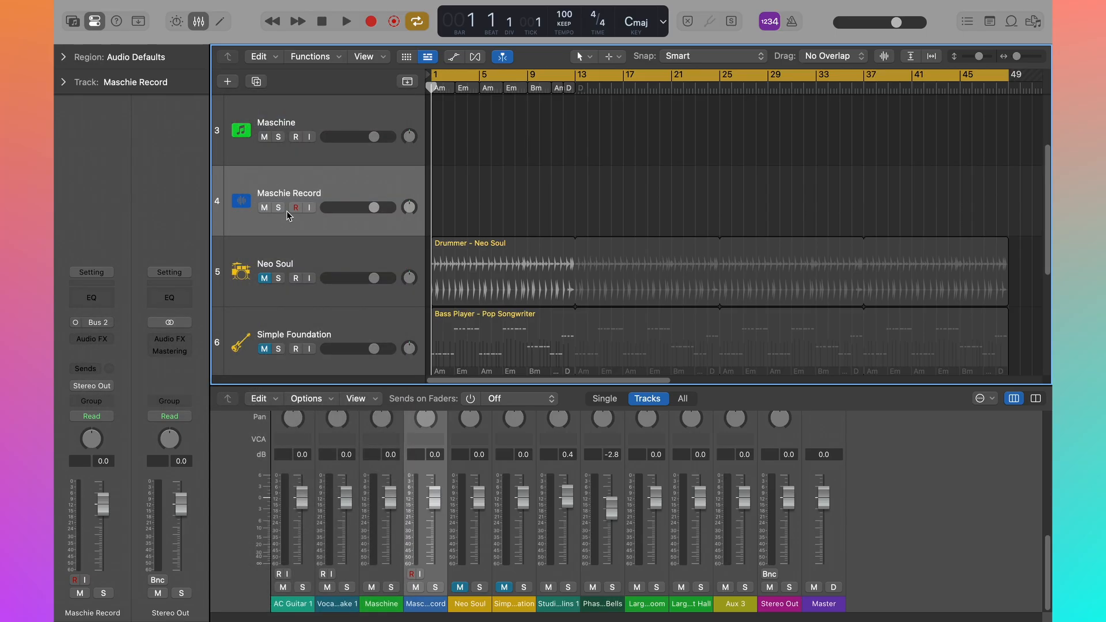
left_click(310, 209)
Open the Maschine track's plug-in window, move it clear of the Maschine and Maschie Record tracks, and start recording.
left_click(291, 133)
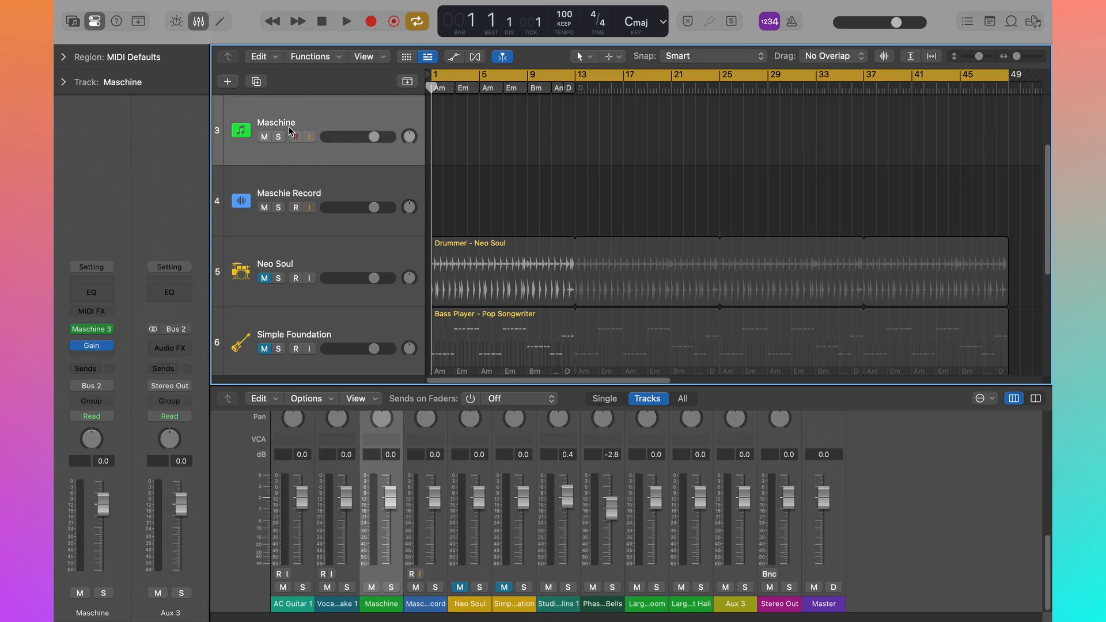
left_click(94, 330)
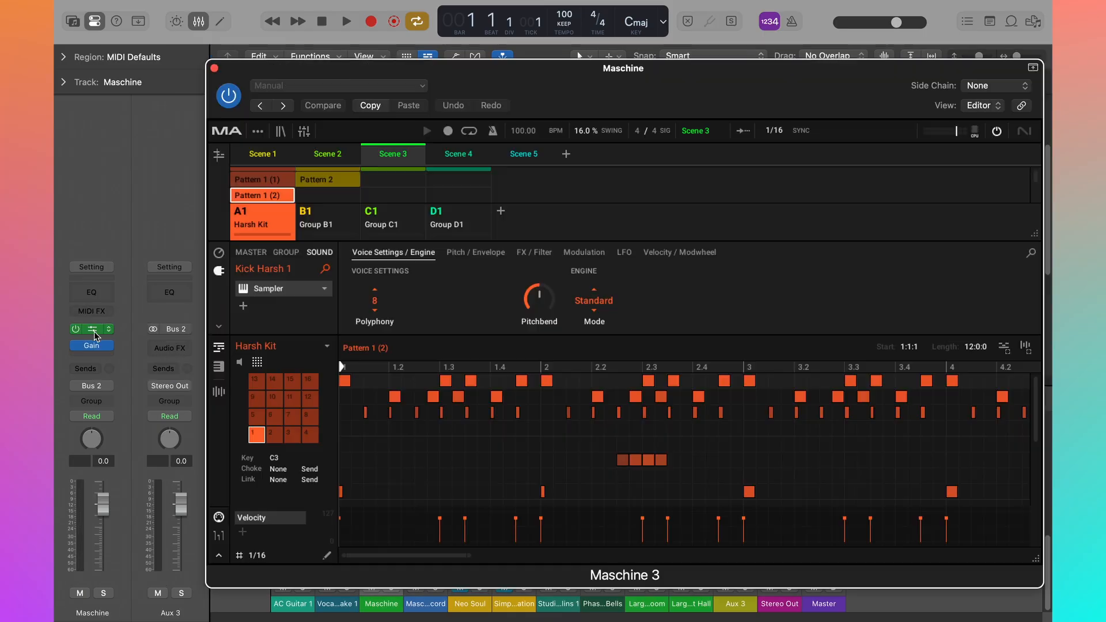
left_click_drag(482, 97, 509, 295)
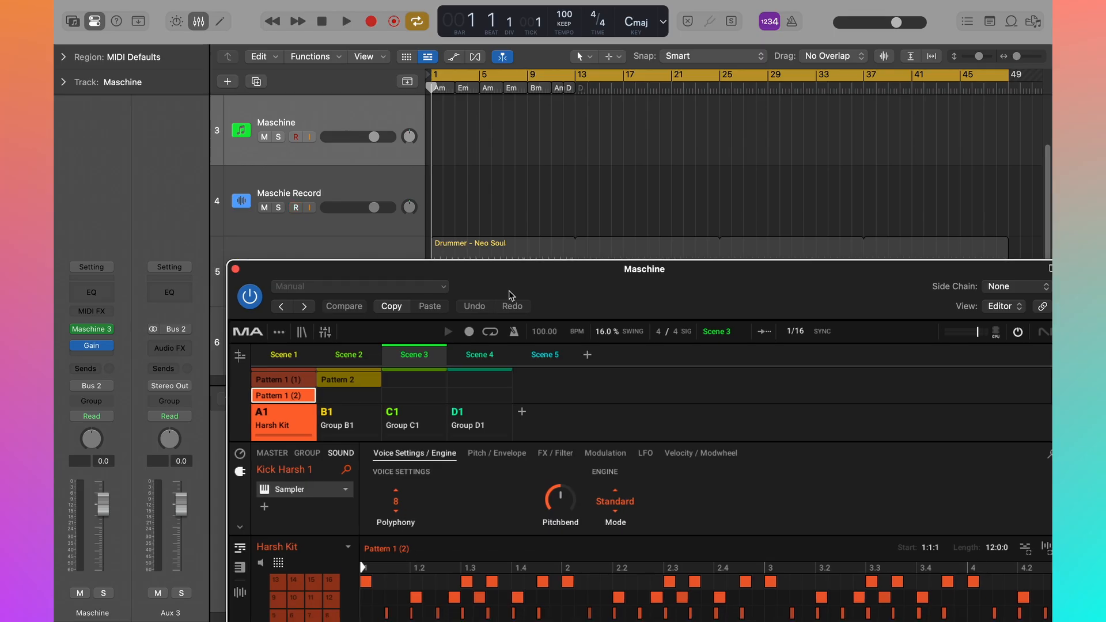
left_click(369, 20)
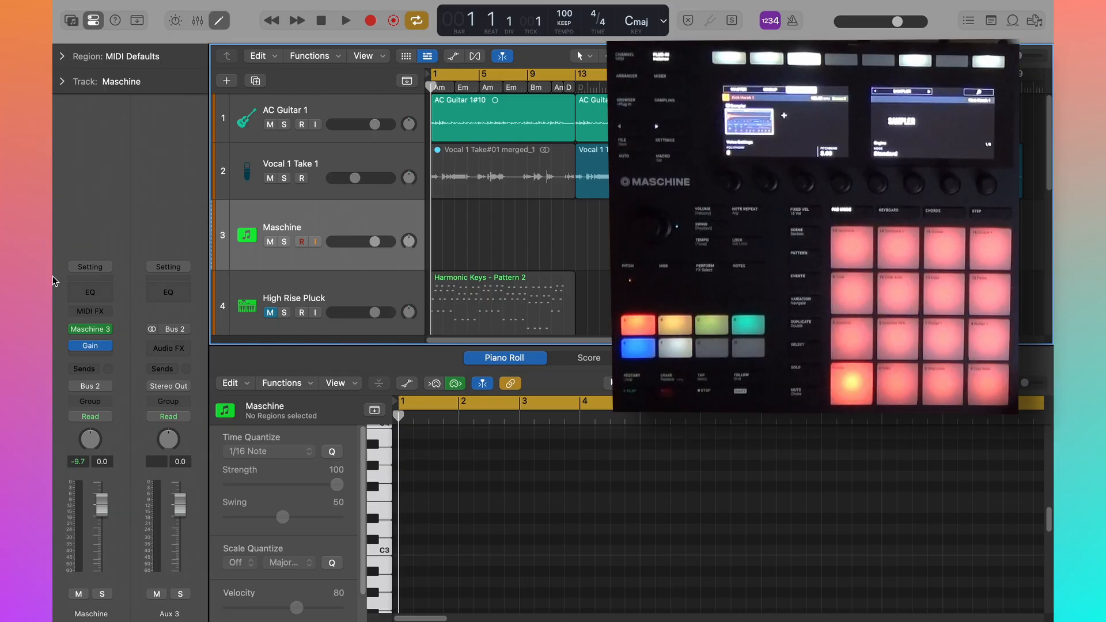
Review Scenes 1 to 3 in the Maschine plug-in and return to Scene 1.
left_click(91, 330)
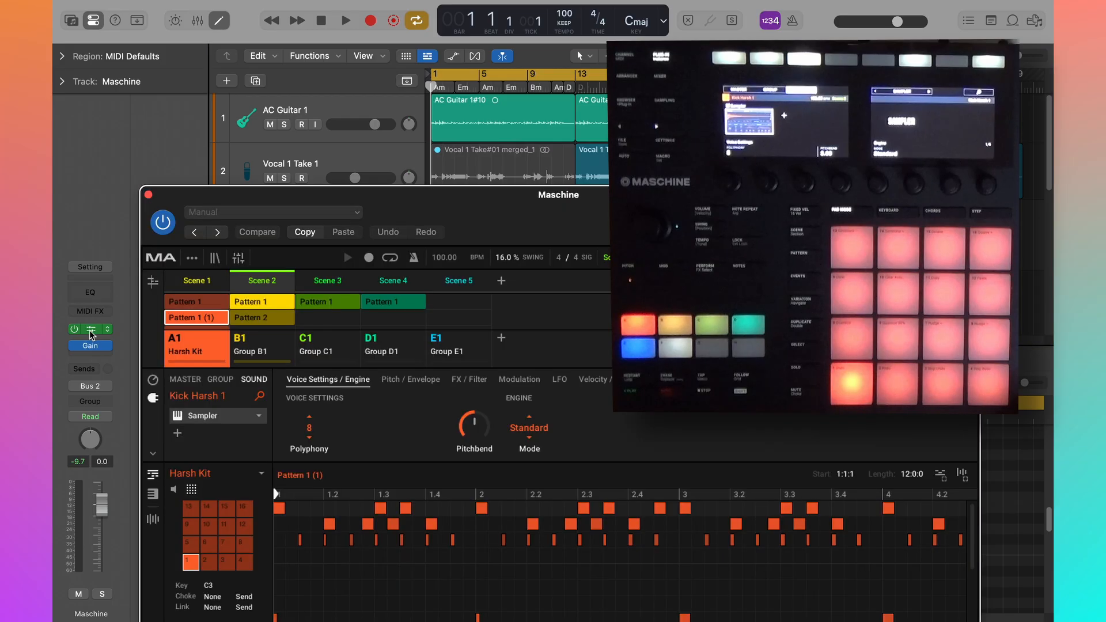
left_click(208, 286)
left_click(251, 286)
left_click(329, 286)
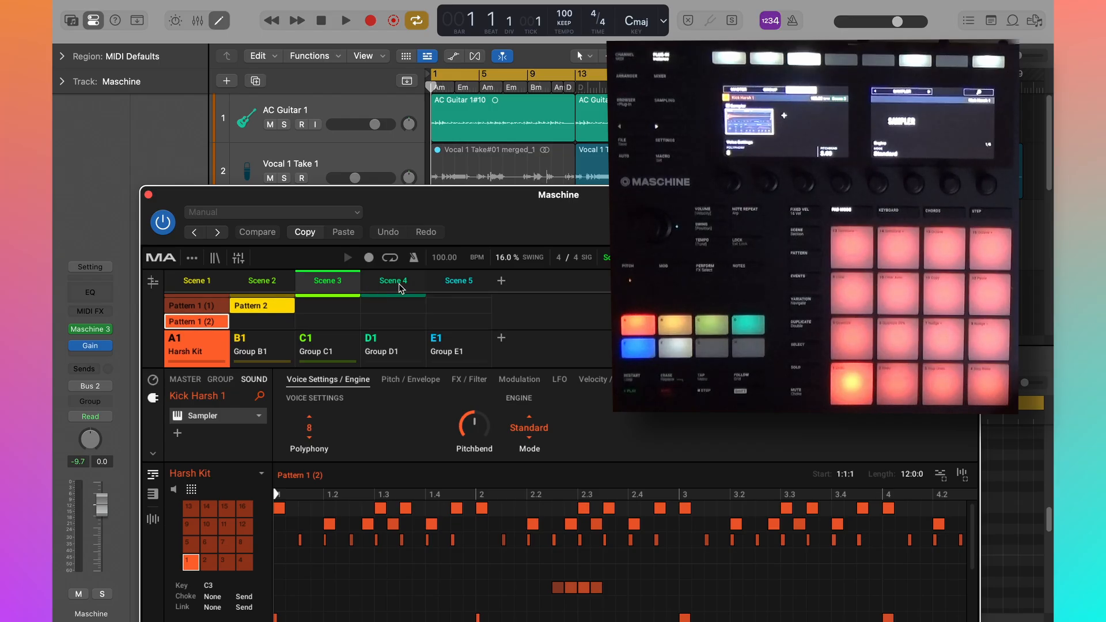
left_click(191, 285)
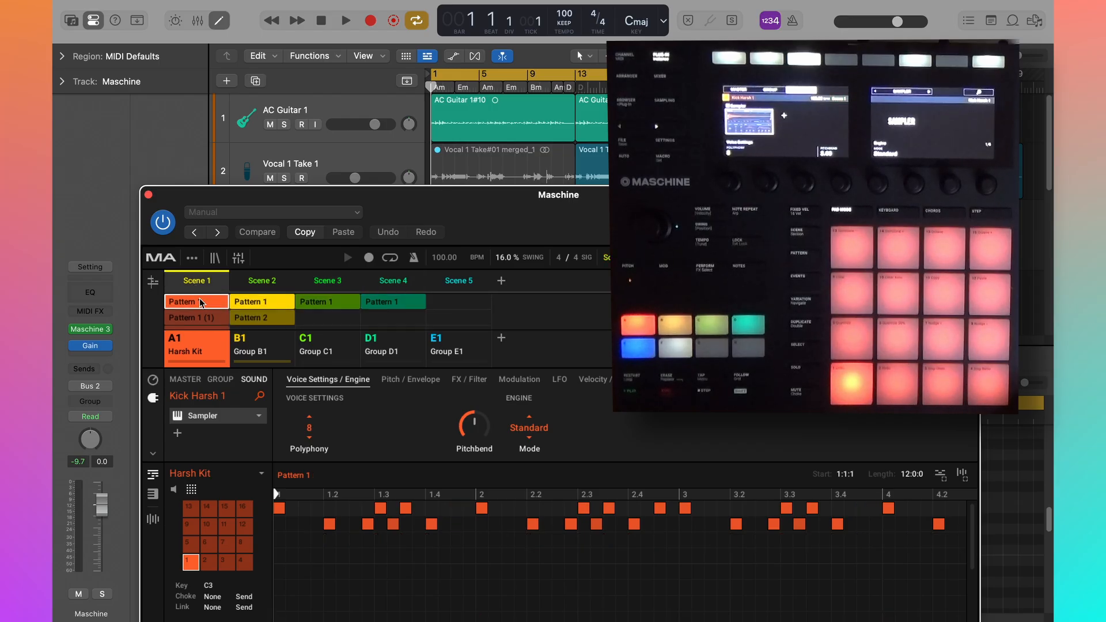
Switch Maschine to its song arrangement view, look through all the scenes on the timeline and play the arrangement.
left_click(153, 282)
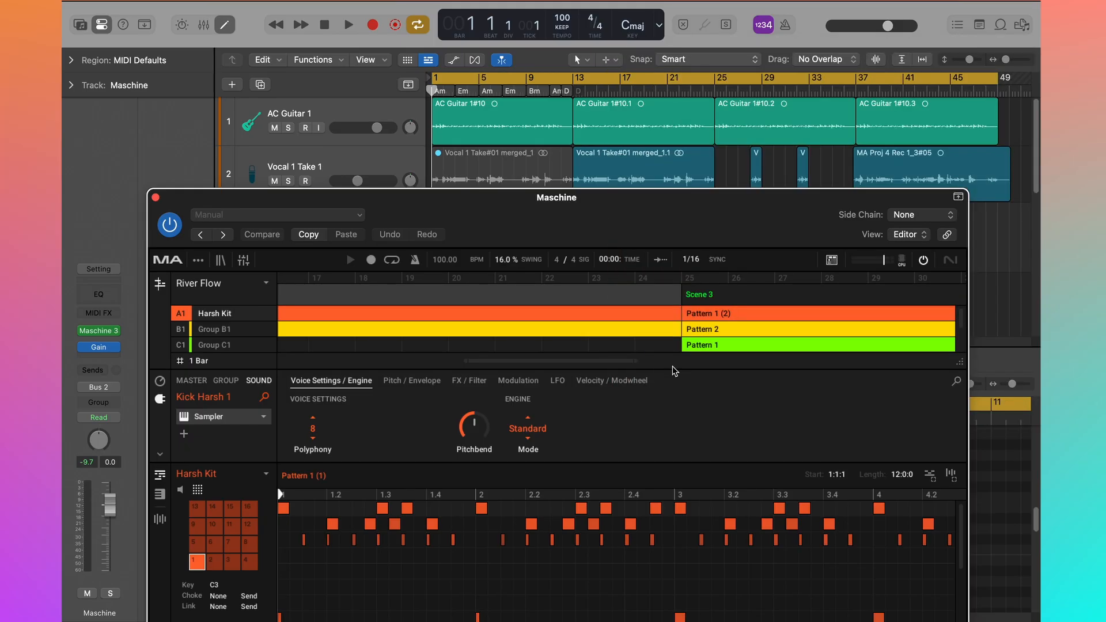
left_click_drag(635, 363, 944, 364)
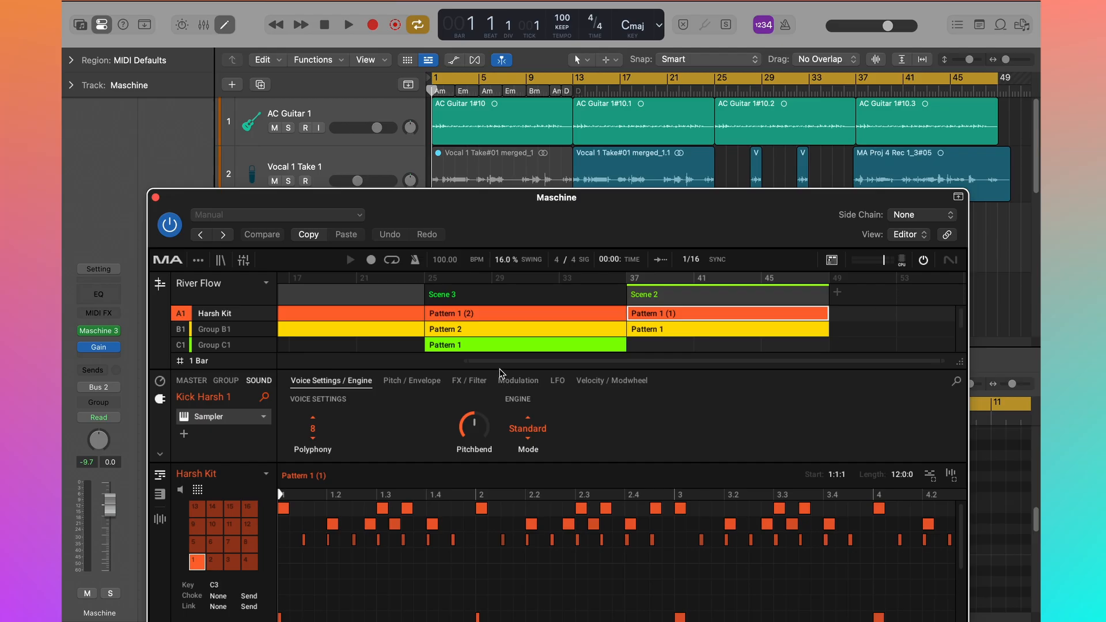
left_click_drag(500, 363, 256, 397)
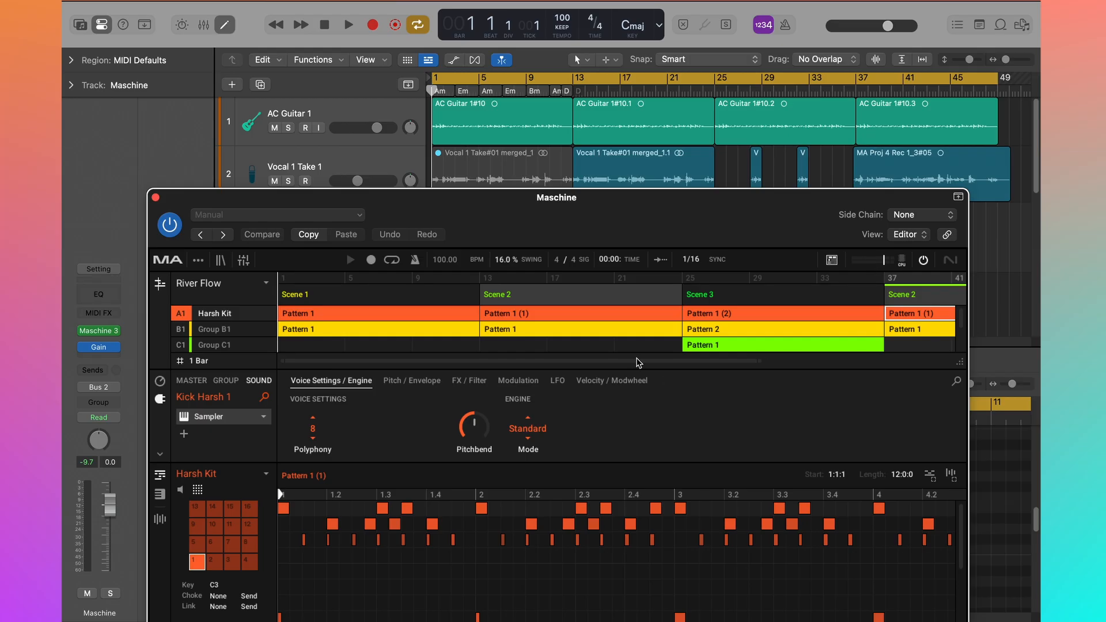
left_click_drag(638, 361, 599, 387)
left_click(349, 25)
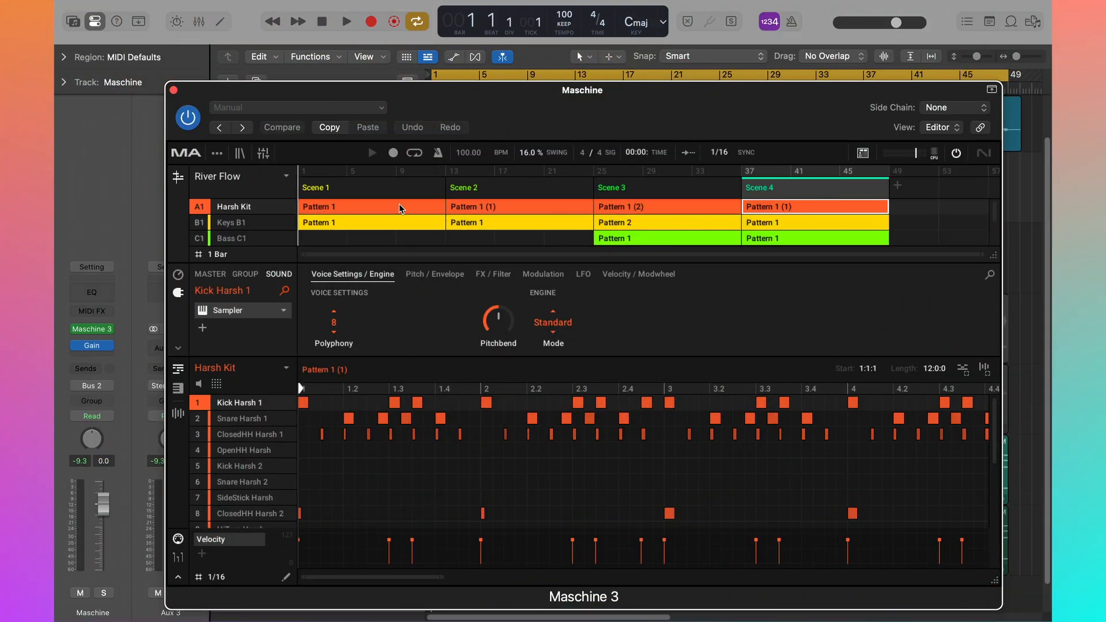
Open Maschine's audio export settings, expand the Harsh Kit sound list and exclude Kick Harsh 2 from the export.
left_click(213, 154)
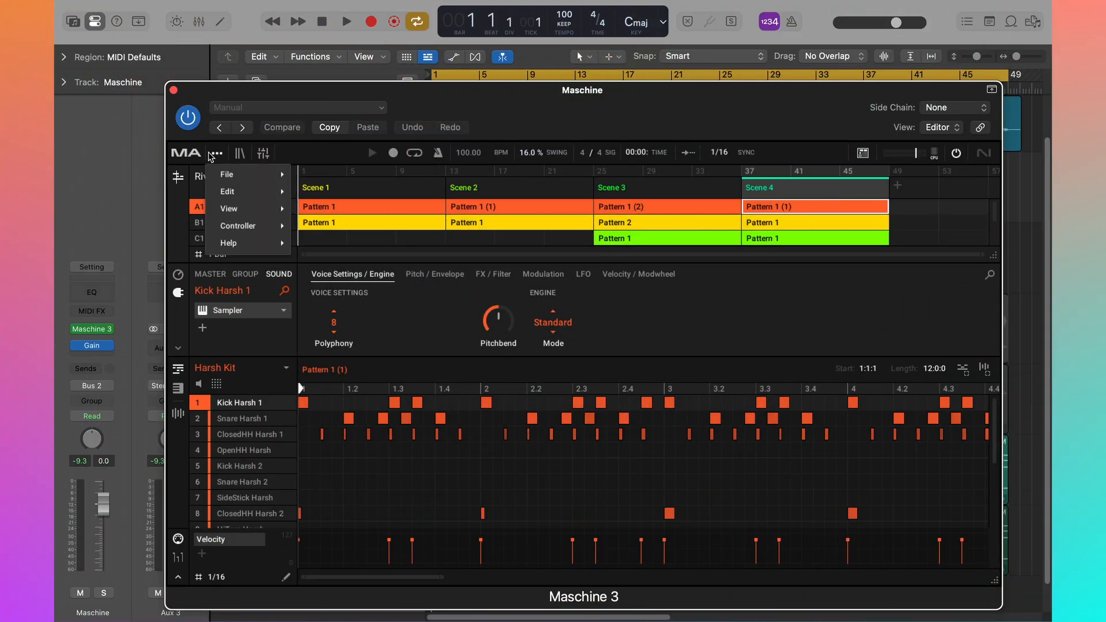
mouse_move(229, 173)
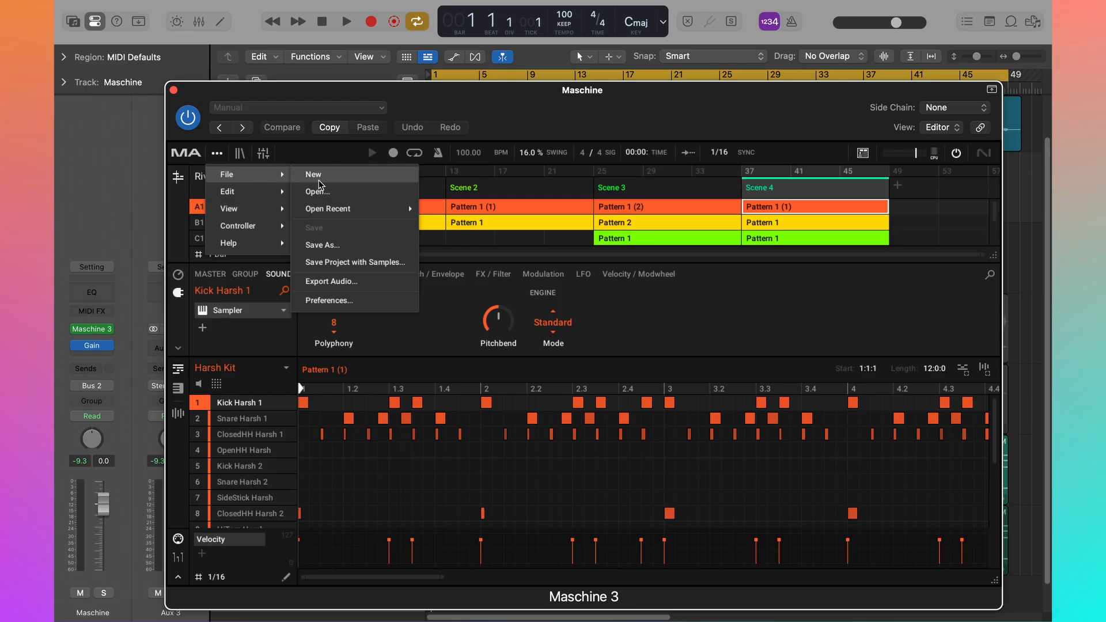
left_click(341, 280)
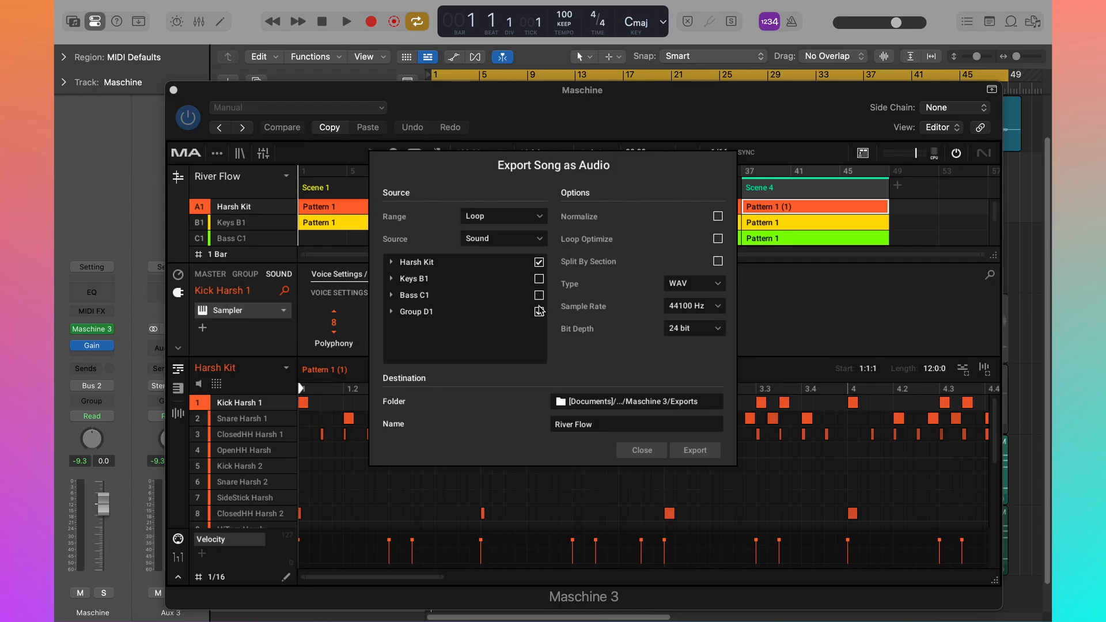
left_click(391, 262)
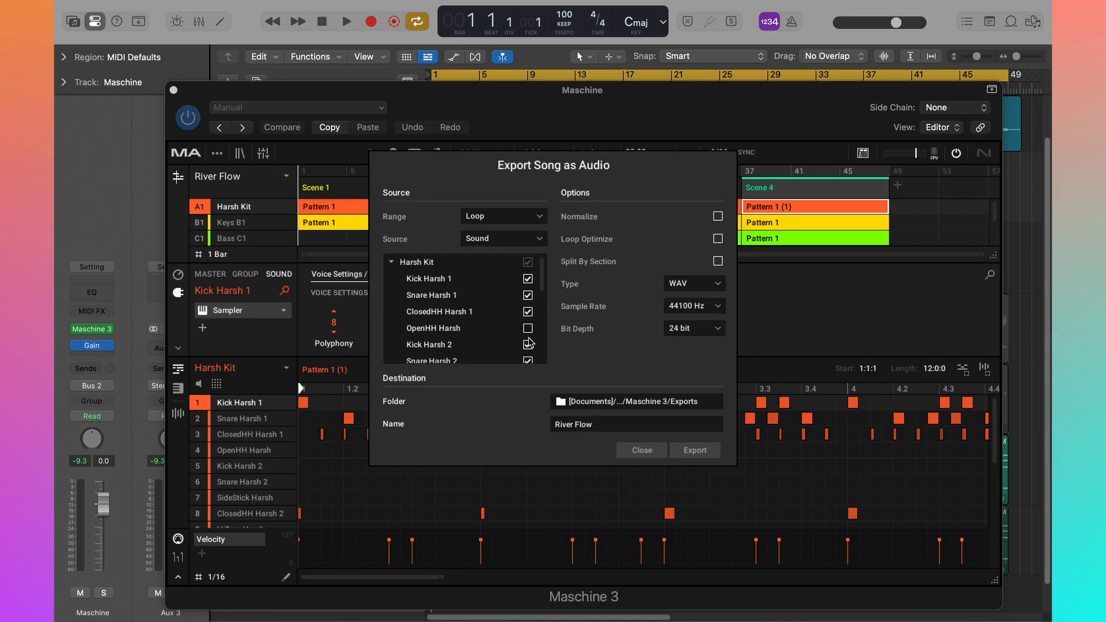
left_click(527, 343)
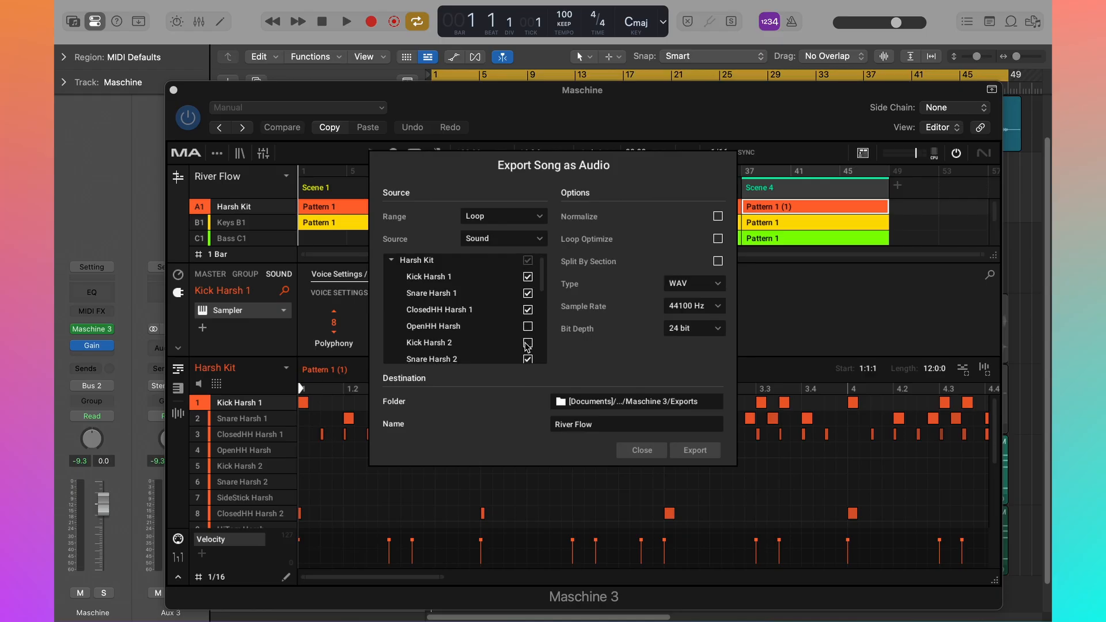
scroll(524, 343, "down", 3)
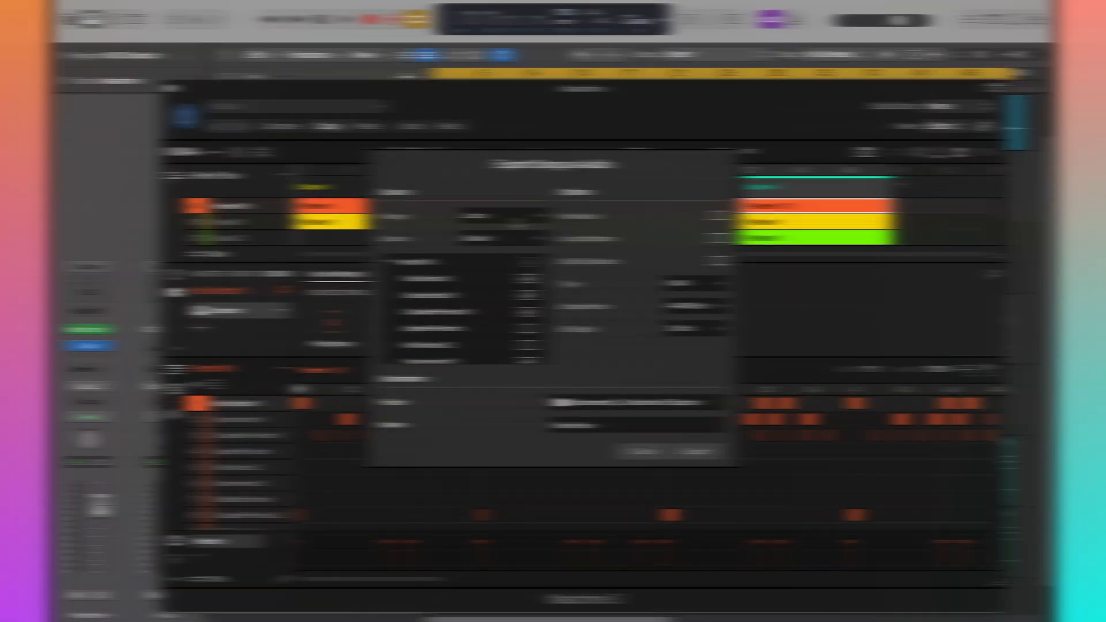
Set the export range to All and export the sounds to the MA Proj 4 Rec 1 Exports folder.
left_click(516, 221)
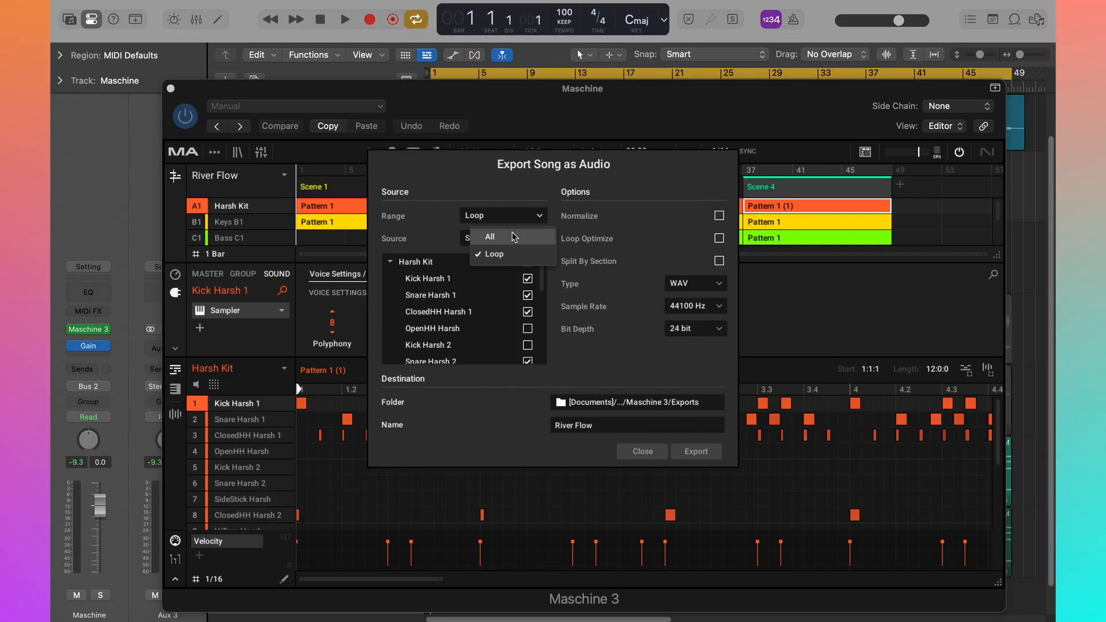
left_click(510, 237)
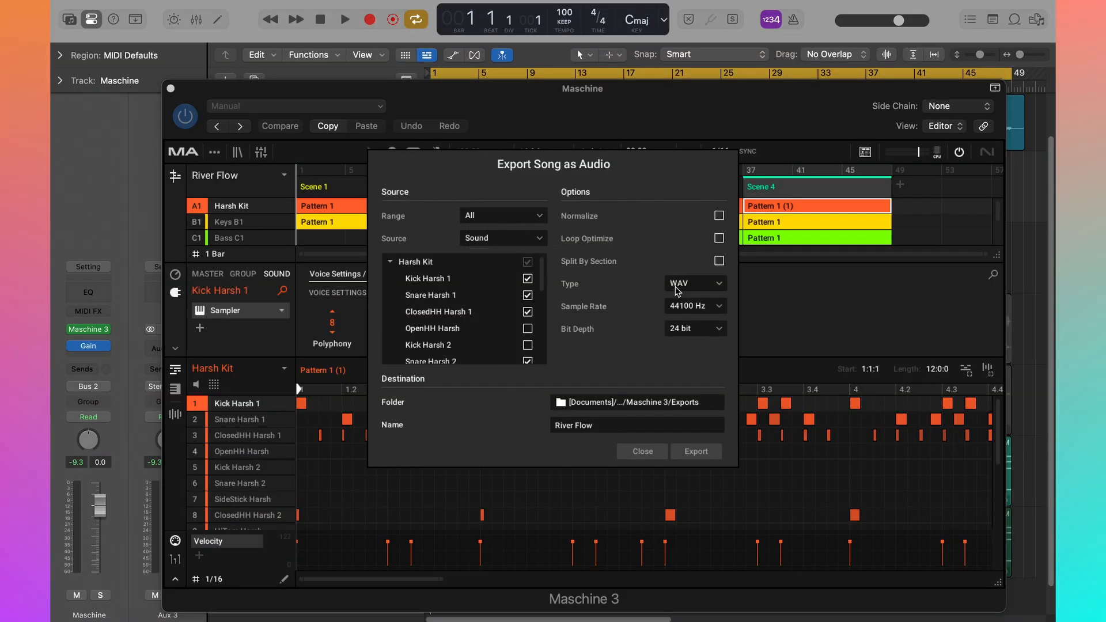
left_click(620, 406)
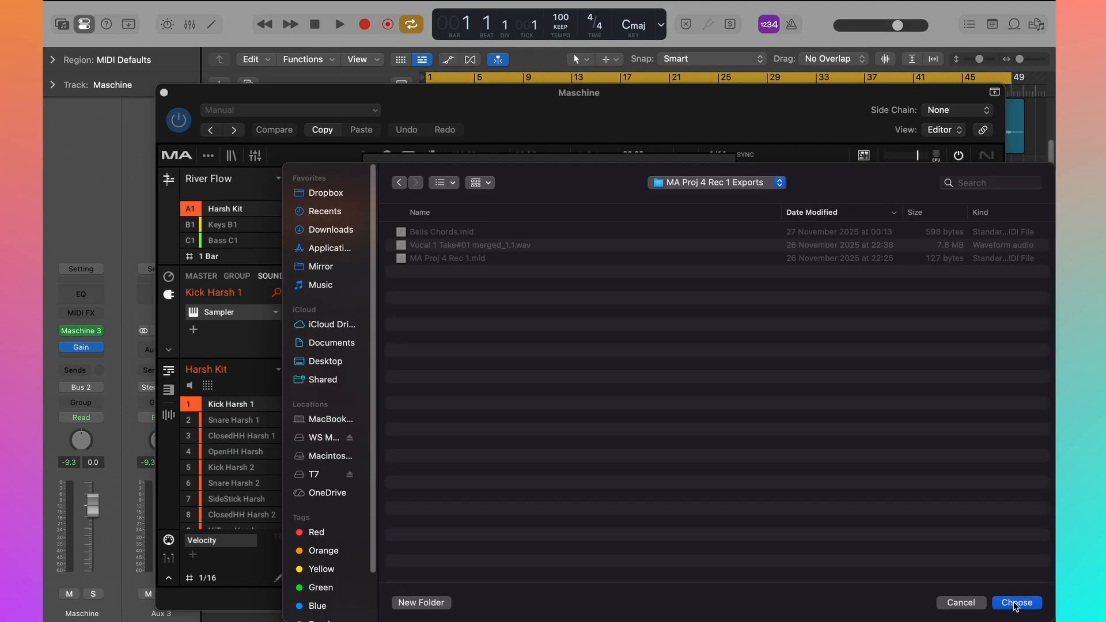
left_click(1015, 603)
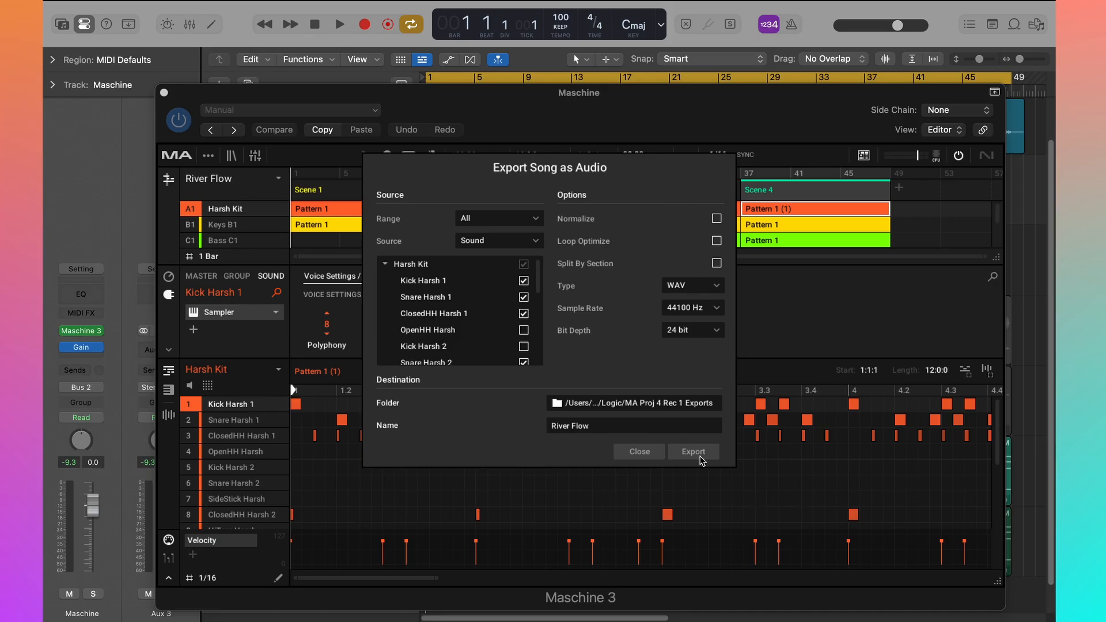
left_click(694, 451)
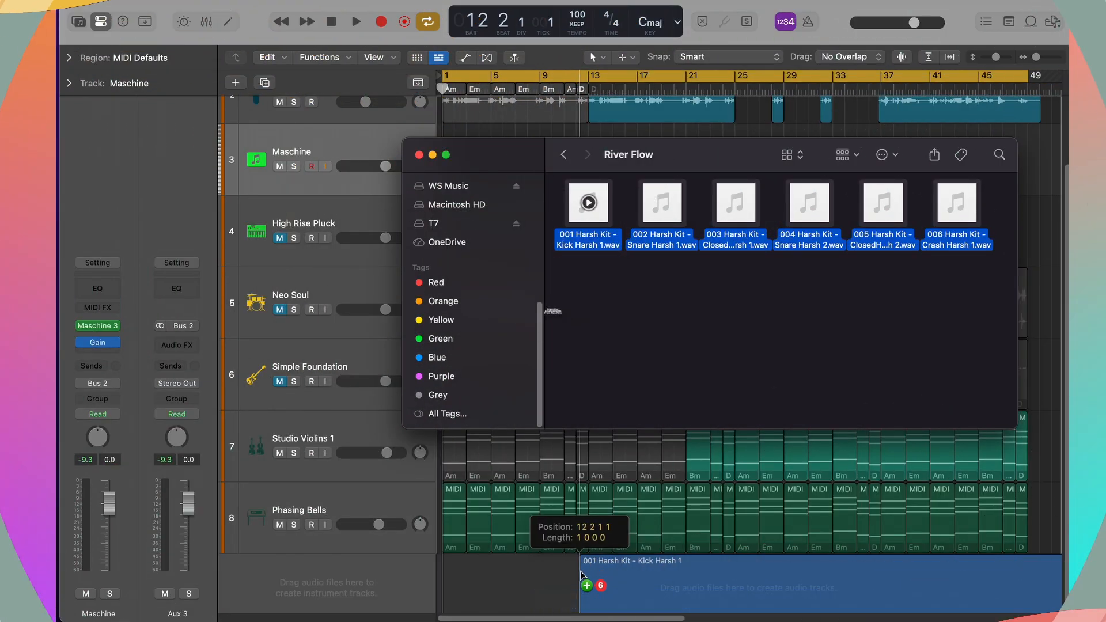
Import the six exported Harsh Kit WAV files below the existing tracks at bar 1, each on its own new track.
left_click_drag(573, 574, 441, 577)
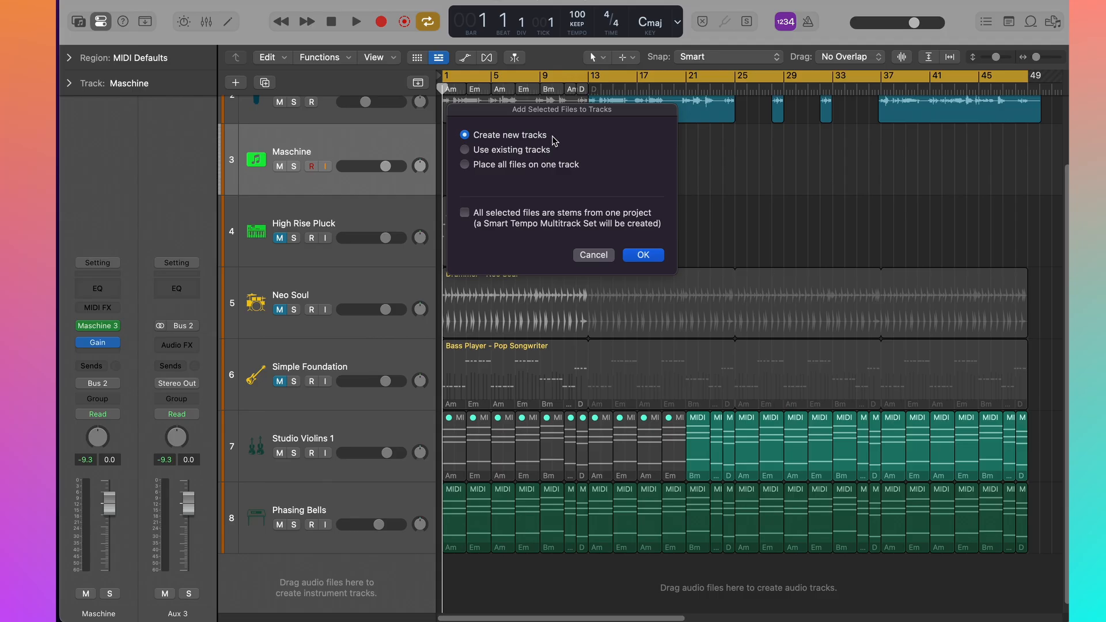
left_click(642, 255)
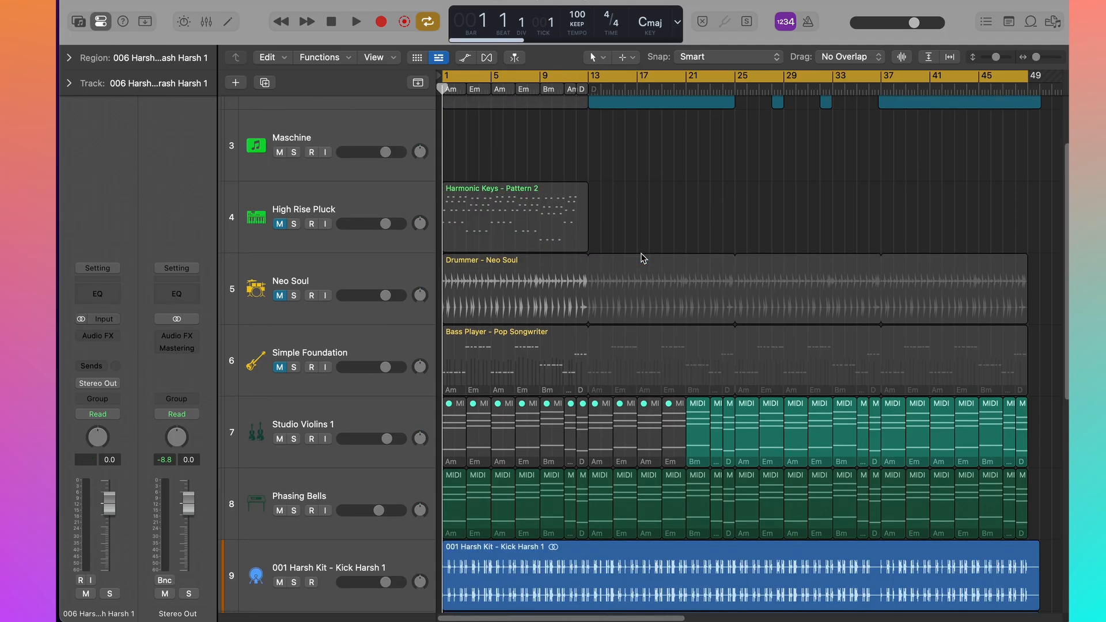
scroll(795, 403, "down", 5)
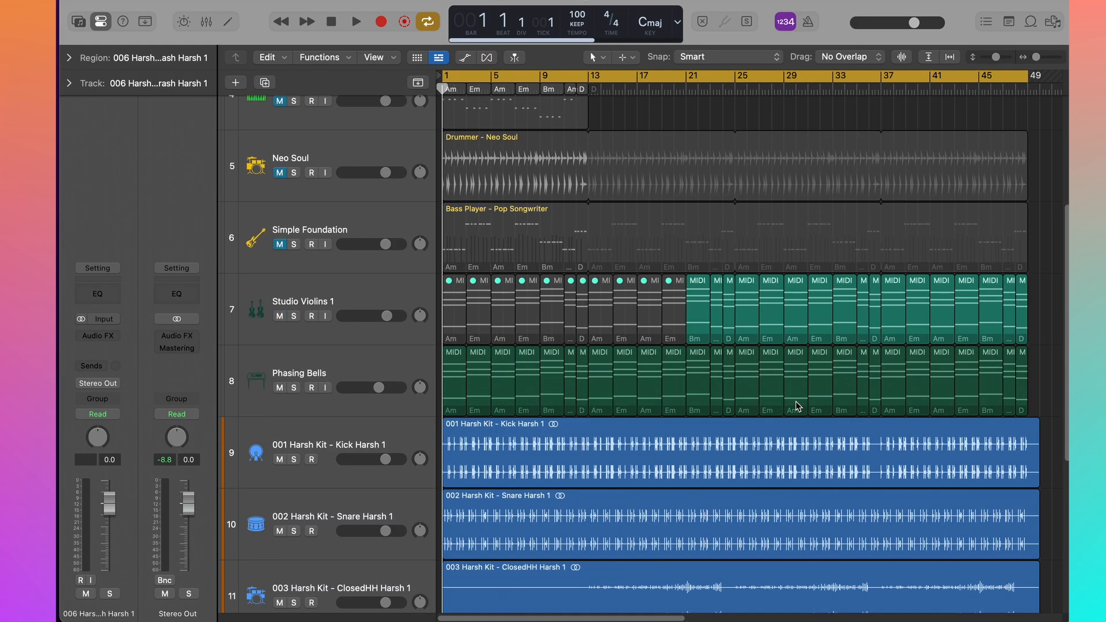
scroll(787, 409, "down", 5)
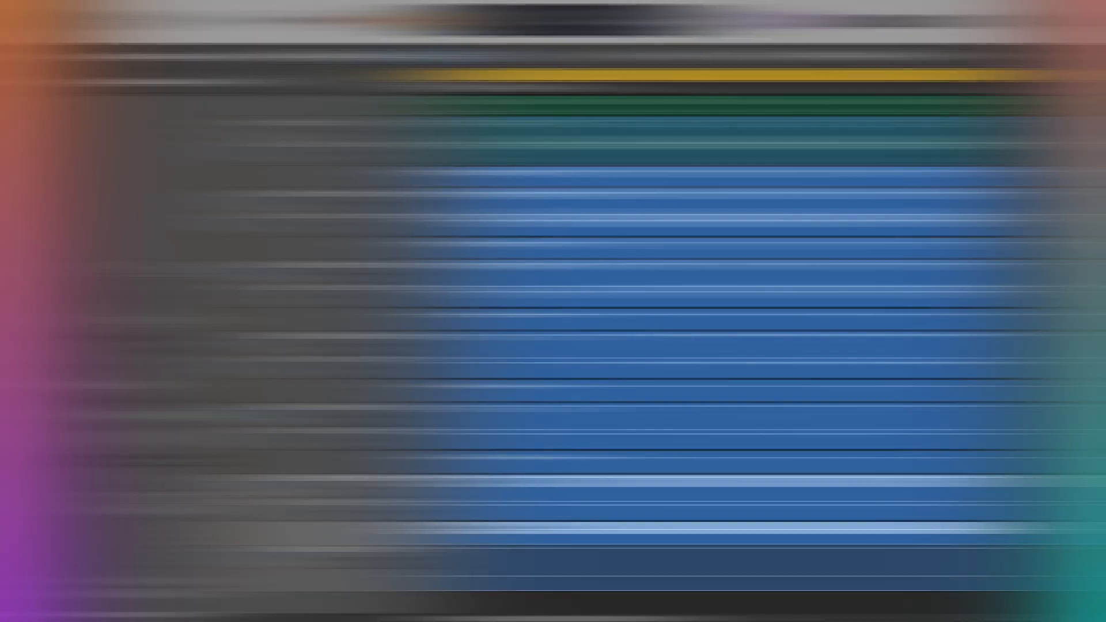
Mute the Maschine track and play the project with the imported Harsh Kit audio tracks.
scroll(341, 156, "up", 10)
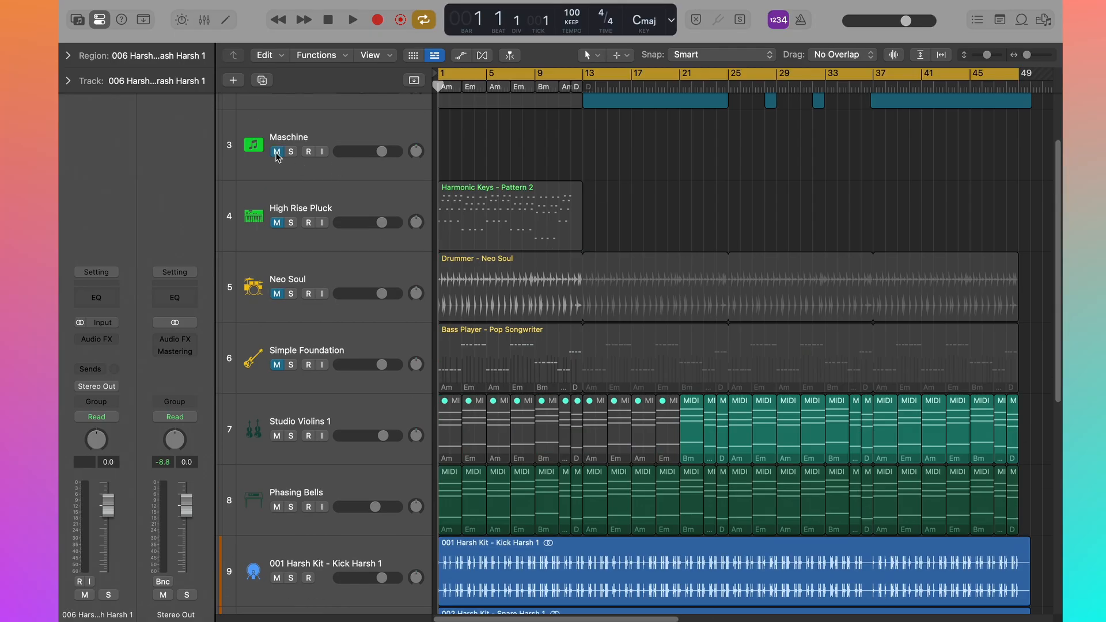
scroll(358, 242, "down", 9)
key("space")
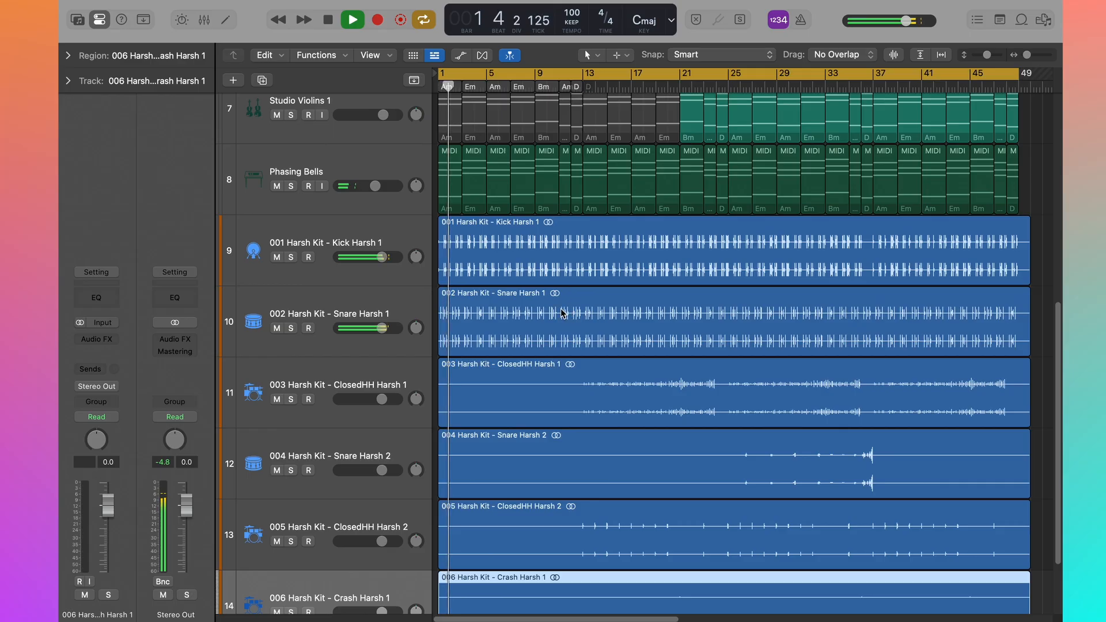
scroll(566, 312, "down", 3)
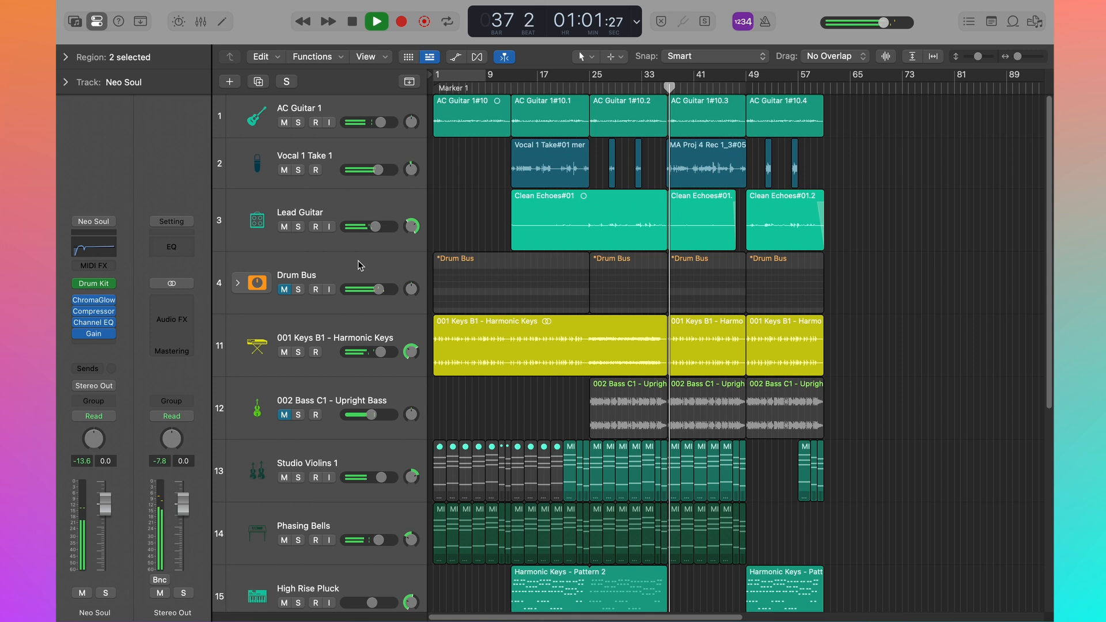
Mute the Neo Soul track and unmute the Drum Bus and 002 Bass C1 - Upright Bass tracks during playback.
scroll(358, 242, "down", 10)
scroll(358, 261, "down", 1)
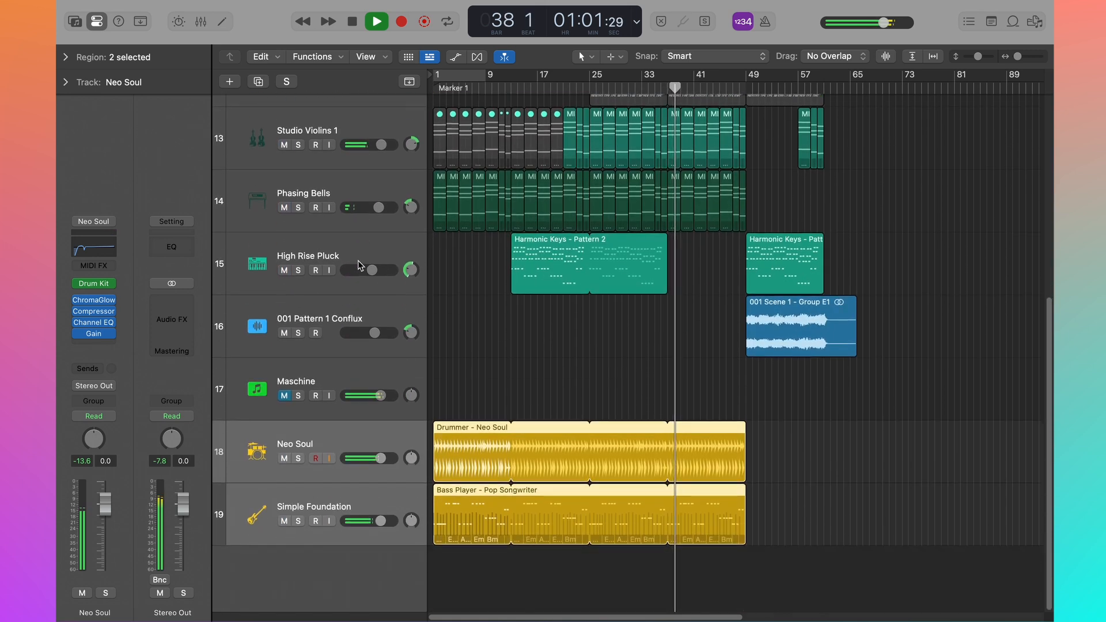
left_click(284, 459)
scroll(369, 368, "up", 11)
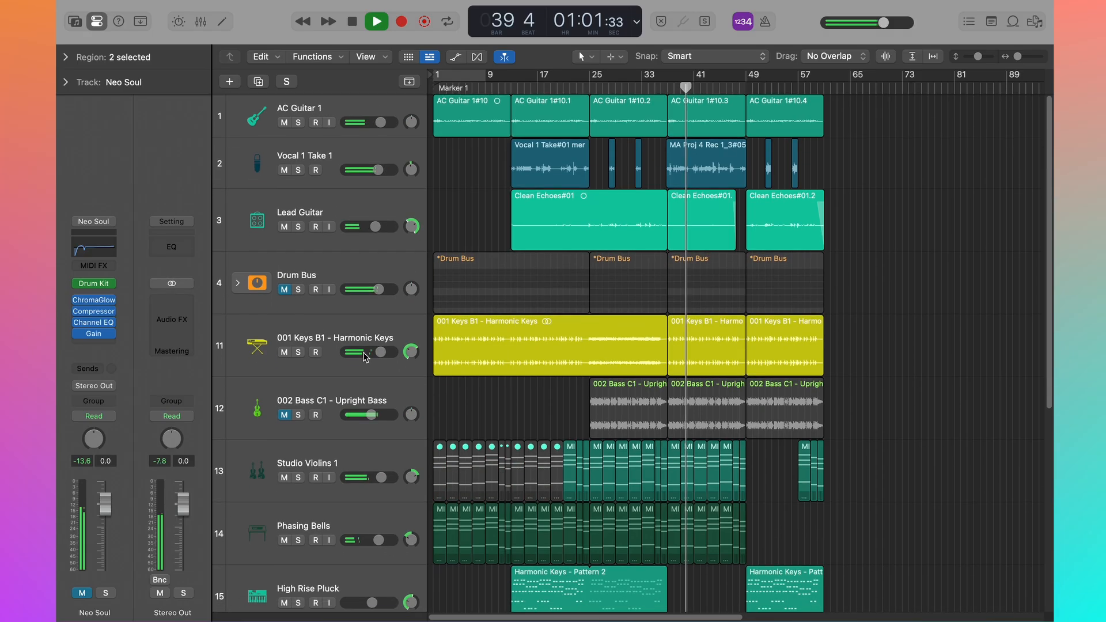
left_click(283, 290)
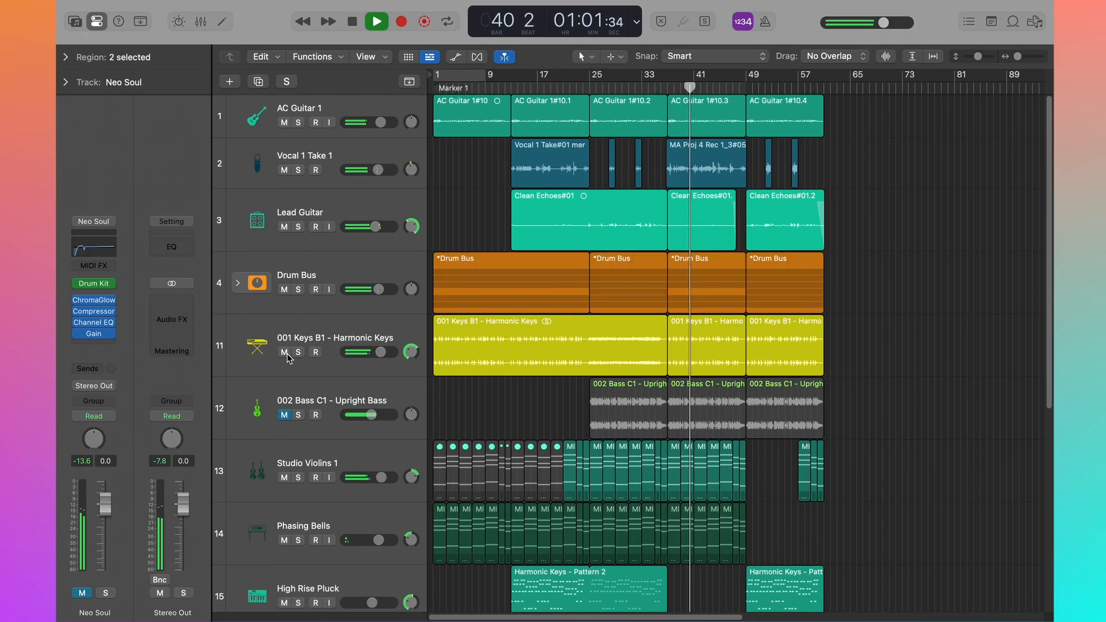
left_click(284, 415)
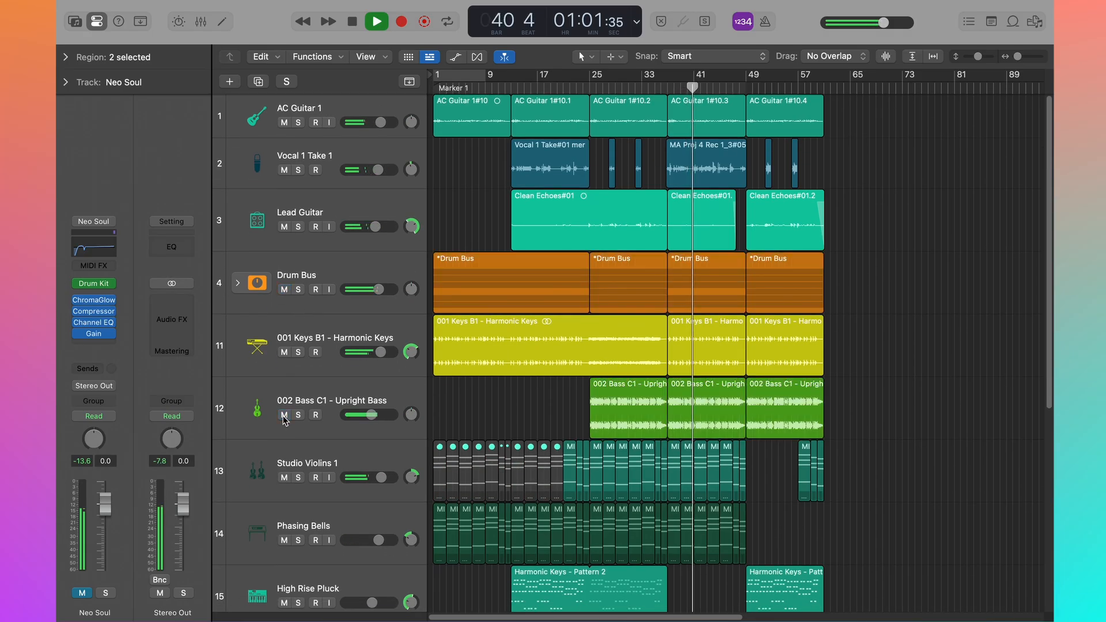
Review the AC Guitar 1, Vocal 1 Take 1 and Drum Bus tracks during playback, including the Harsh Kit tracks inside the Drum Bus stack.
left_click(325, 106)
left_click(338, 160)
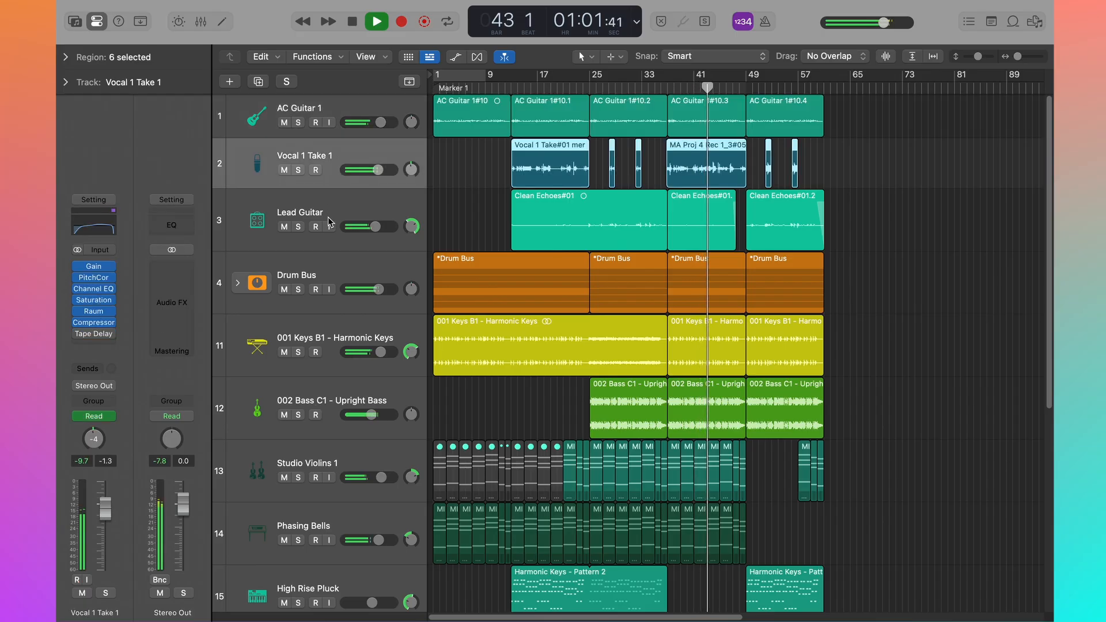
left_click(322, 275)
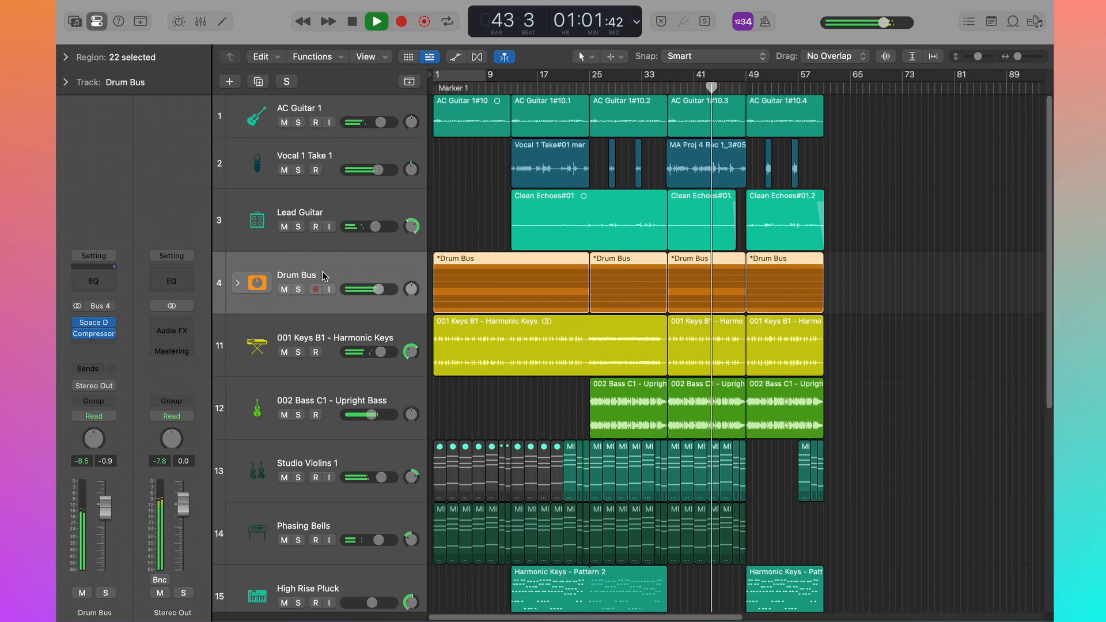
left_click(237, 283)
scroll(242, 288, "down", 2)
scroll(242, 288, "down", 5)
scroll(239, 259, "up", 4)
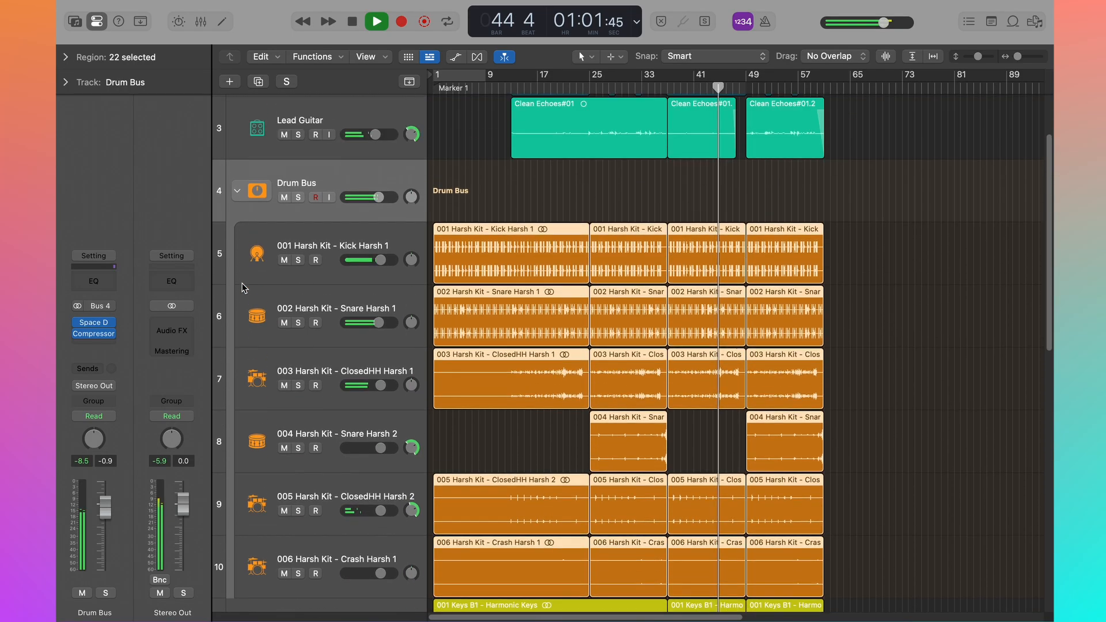
left_click(238, 230)
scroll(298, 295, "down", 4)
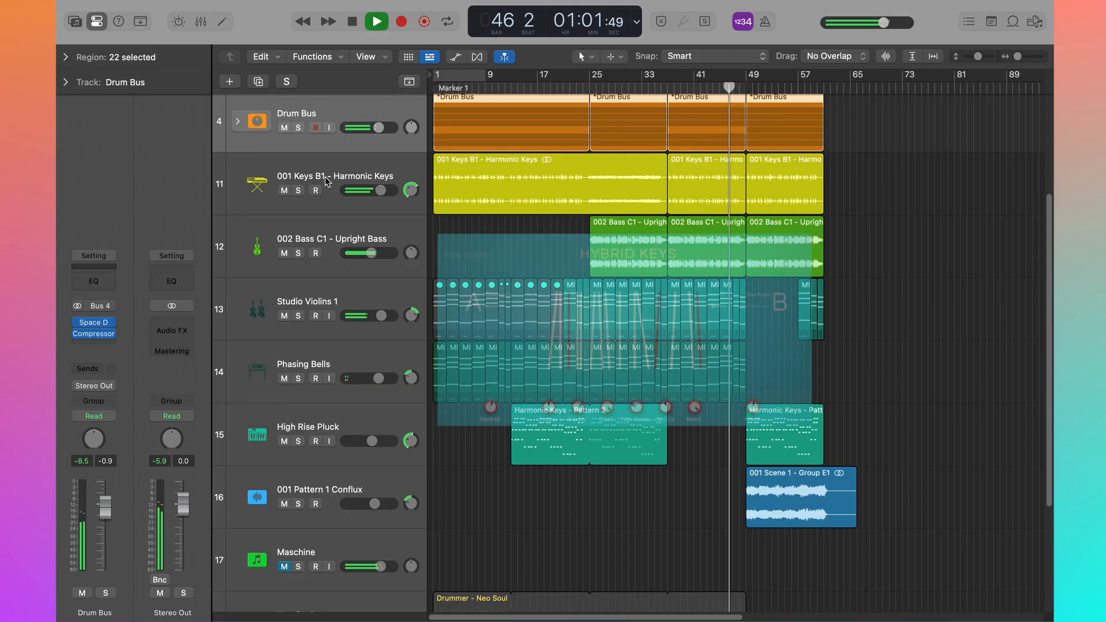
Review the Harmonic Keys, Upright Bass, Studio Violins 1, Lead Guitar, High Rise Pluck and 001 Pattern 1 Conflux tracks while the song plays.
left_click(326, 181)
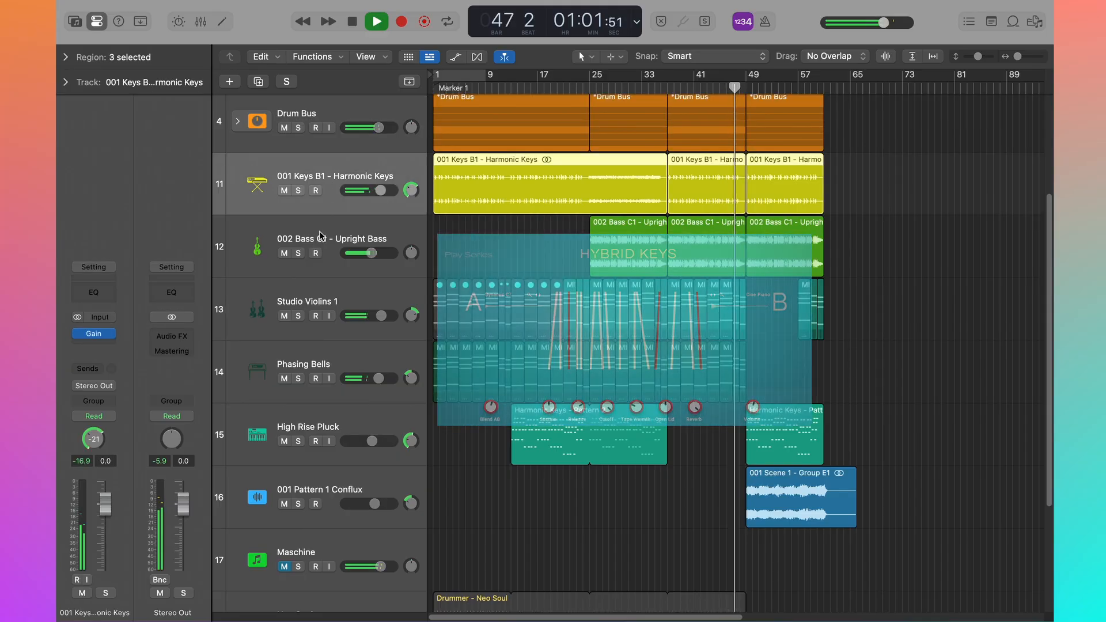
left_click(318, 266)
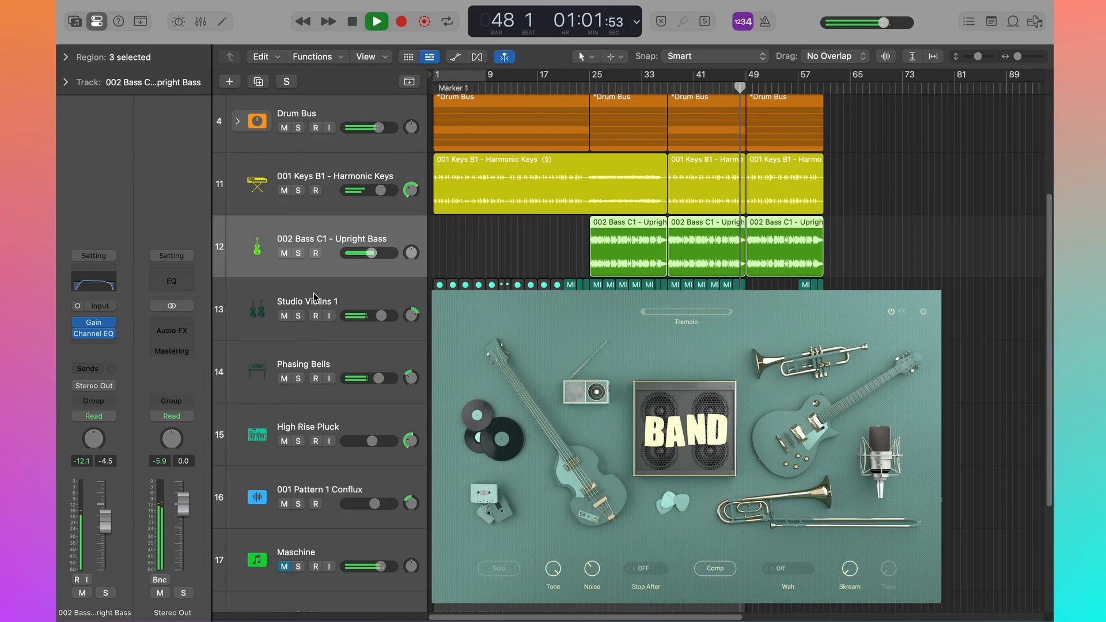
left_click(315, 297)
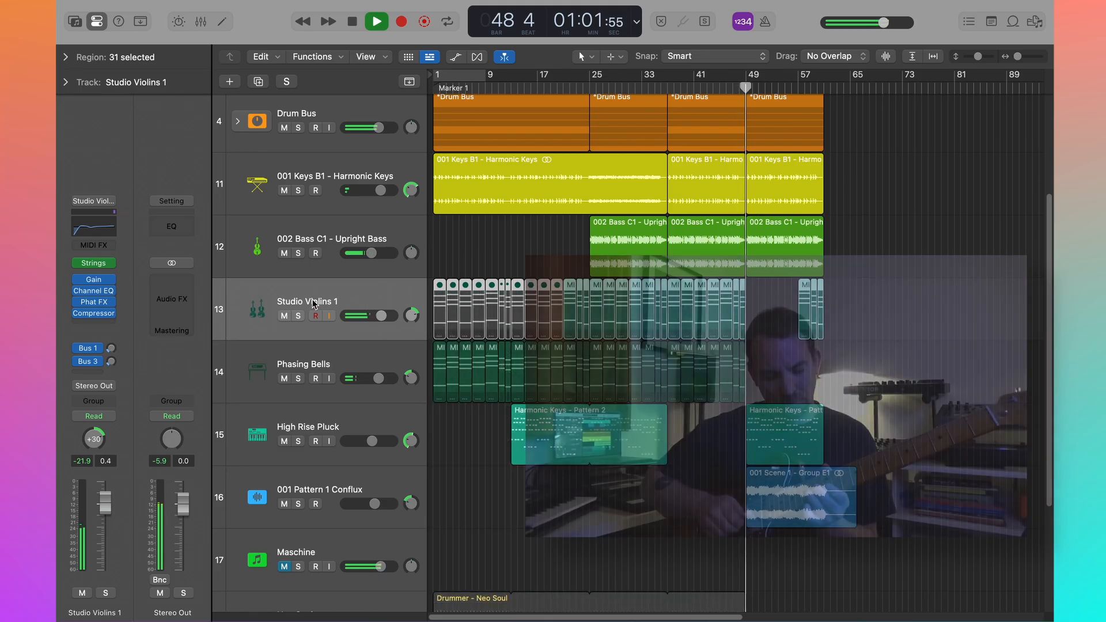
scroll(314, 297, "up", 5)
left_click(307, 196)
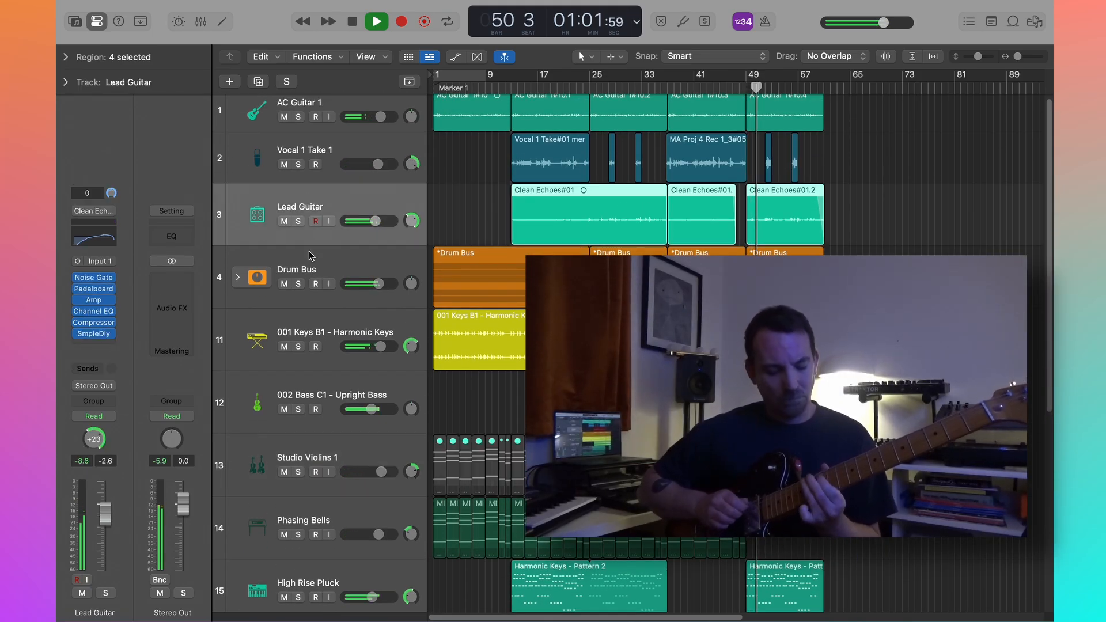
scroll(310, 255, "down", 5)
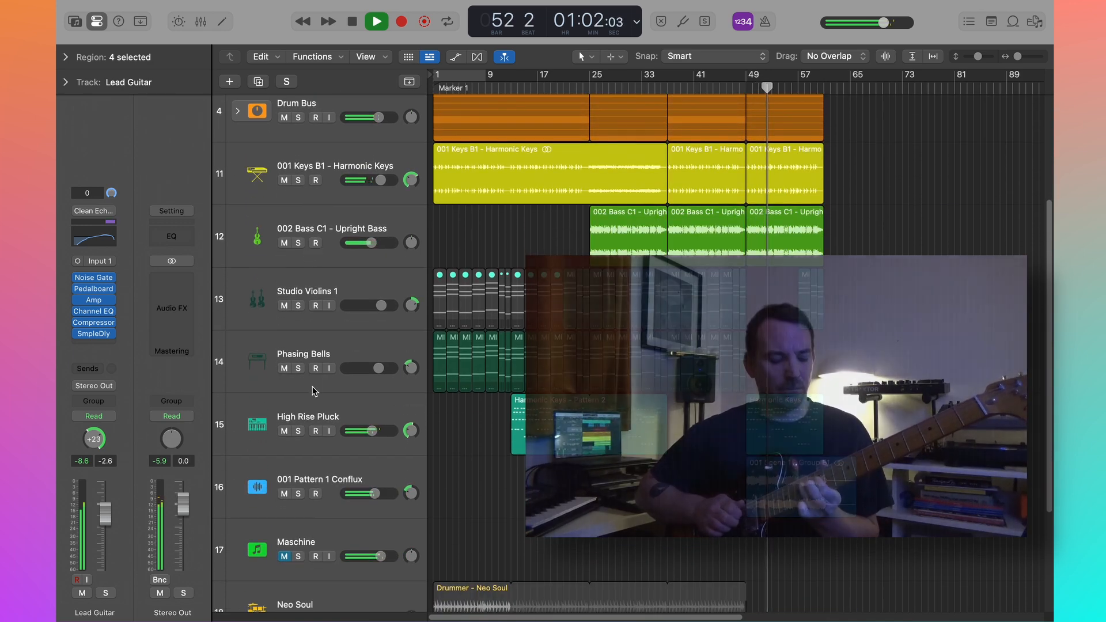
left_click(312, 413)
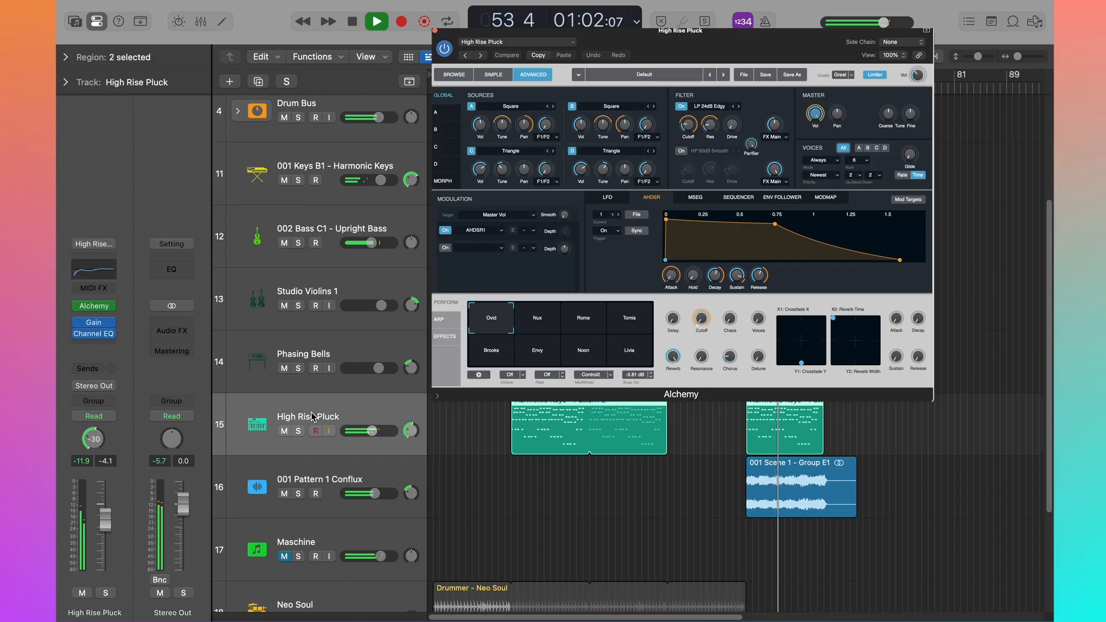
left_click(311, 475)
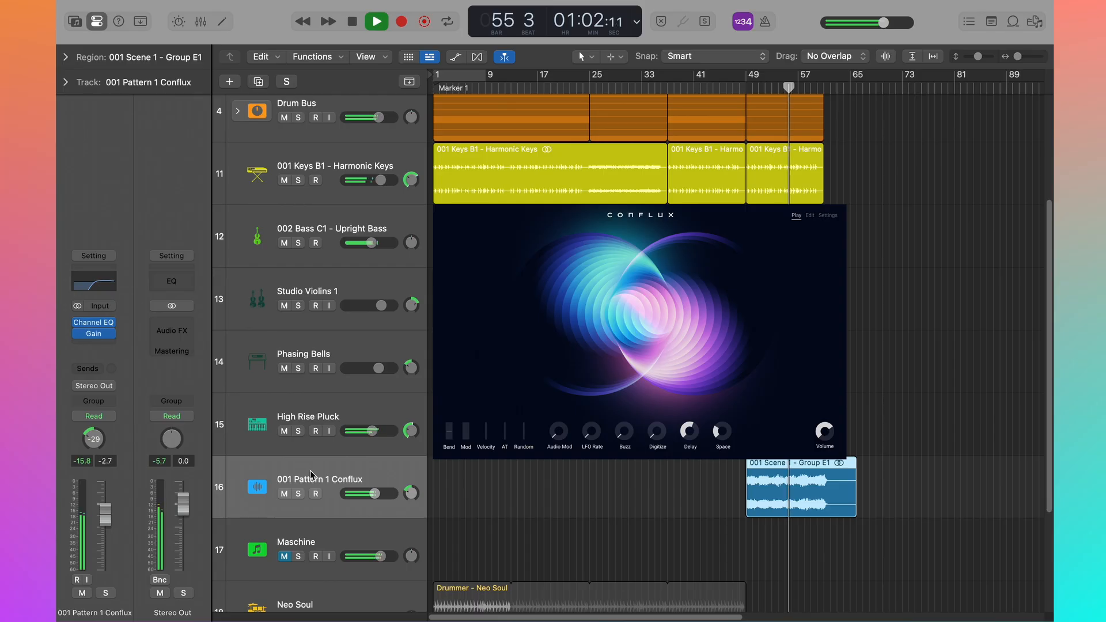
scroll(311, 474, "up", 3)
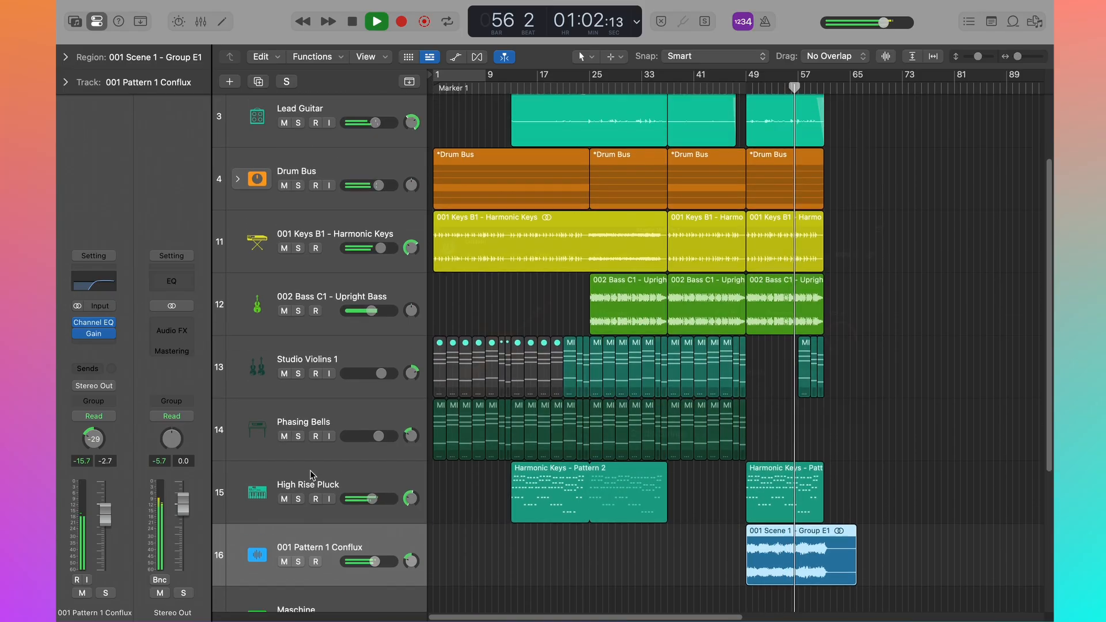
scroll(311, 474, "up", 2)
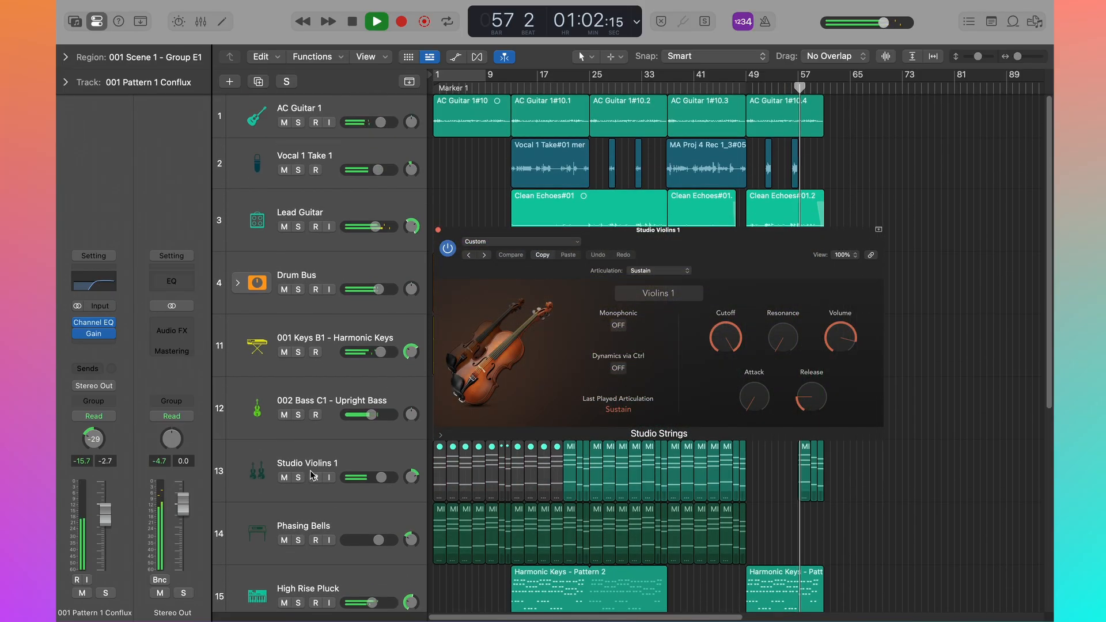